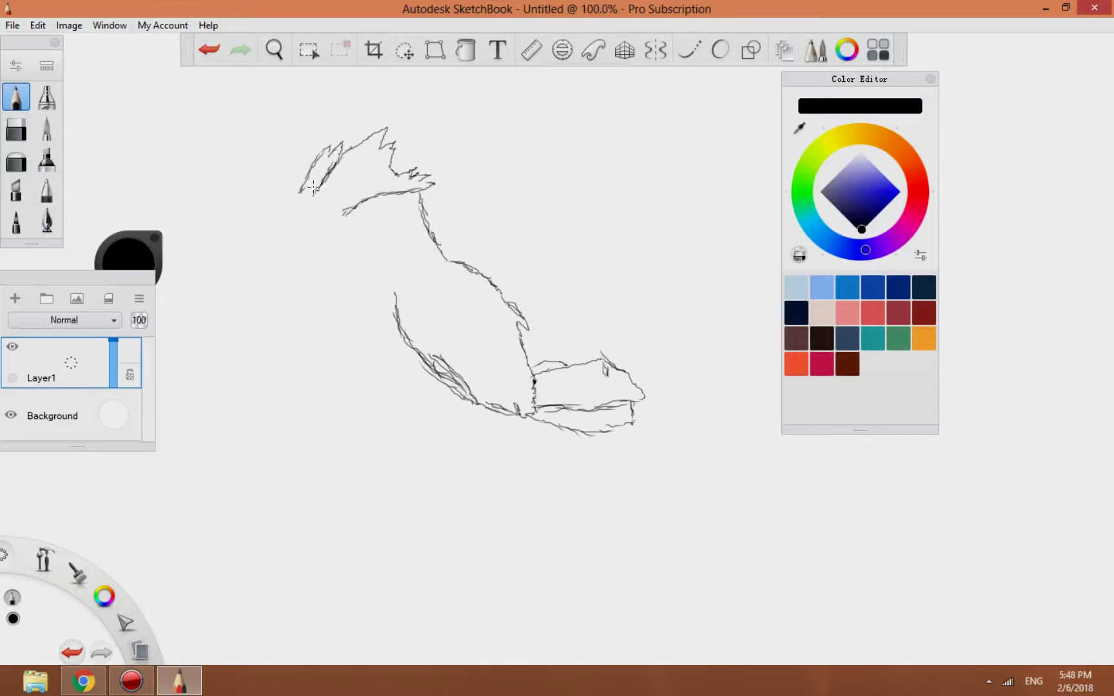
Sketch the bird's front crest strands and its open beak in pencil on Layer1, removing stray strokes.
drag(314, 188, 307, 199)
mouse_move(389, 167)
mouse_down()
mouse_move(345, 208)
mouse_move(281, 204)
mouse_move(334, 213)
mouse_move(268, 204)
mouse_move(288, 221)
mouse_move(276, 253)
mouse_move(309, 249)
mouse_move(288, 246)
mouse_move(306, 243)
mouse_move(278, 212)
mouse_move(323, 240)
mouse_move(278, 263)
mouse_move(325, 272)
mouse_move(319, 243)
mouse_move(294, 255)
mouse_move(306, 267)
mouse_move(336, 262)
mouse_move(332, 216)
mouse_move(272, 212)
mouse_move(293, 254)
mouse_up()
click(18, 129)
click(20, 103)
click(210, 49)
click(210, 49)
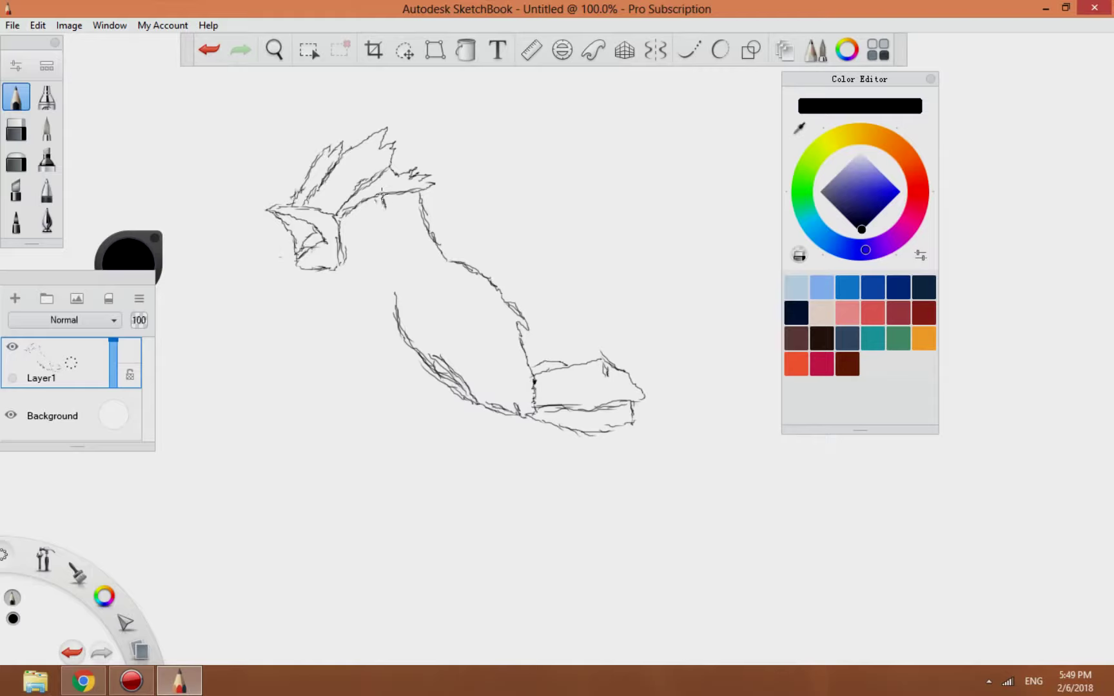
Sketch the eye, the angular patch behind it, and the neck line running down to the wing's front edge.
drag(381, 195, 407, 229)
mouse_move(359, 198)
mouse_down()
mouse_move(378, 230)
mouse_move(370, 261)
mouse_move(393, 298)
mouse_up()
drag(402, 237, 378, 256)
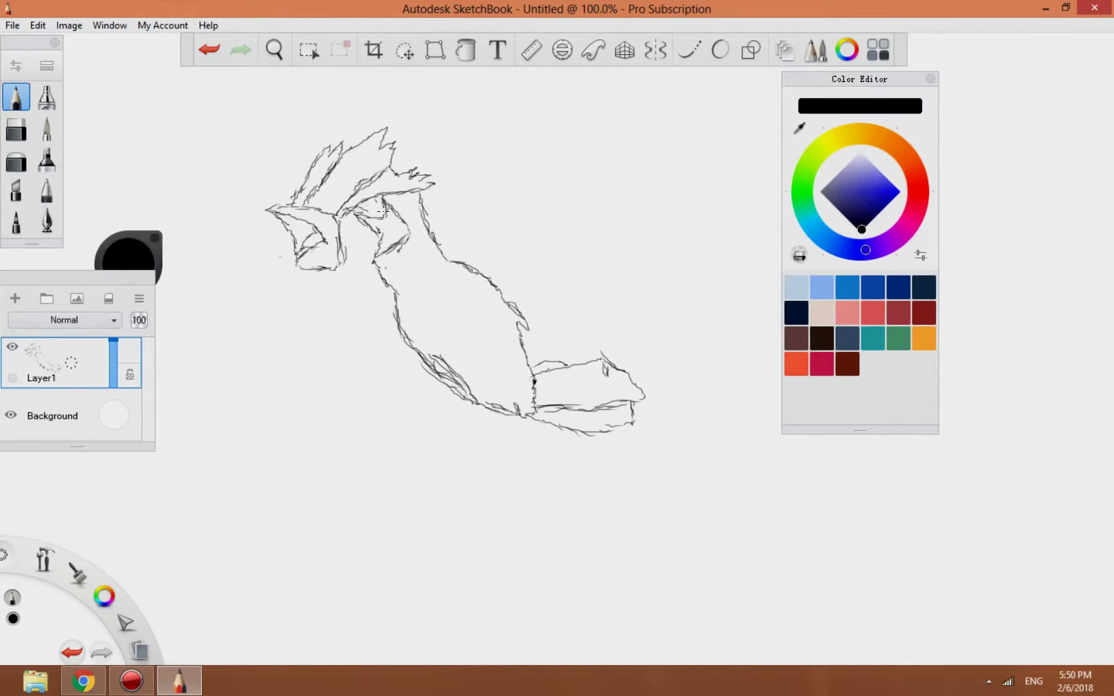
drag(364, 199, 365, 201)
Sketch the outline of the breast and rounded belly, and add the front foot with its toes.
mouse_move(294, 274)
mouse_down()
mouse_move(284, 379)
mouse_move(370, 451)
mouse_move(347, 442)
mouse_move(389, 450)
mouse_move(453, 436)
mouse_move(494, 408)
mouse_up()
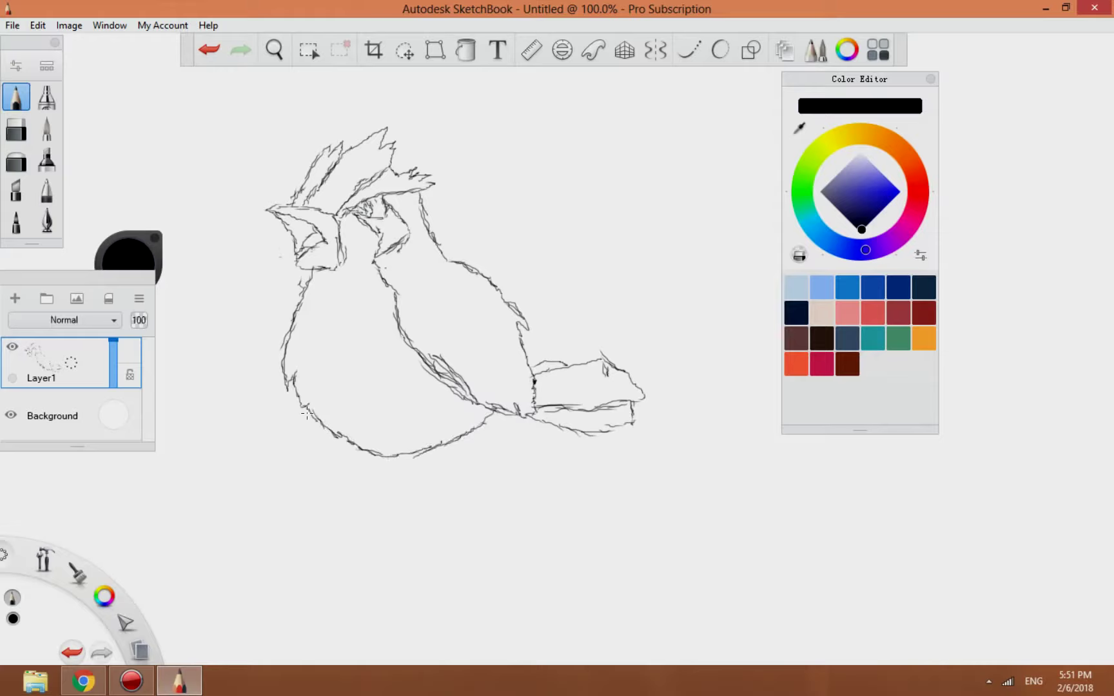
mouse_move(320, 453)
mouse_down()
mouse_move(274, 456)
mouse_move(285, 480)
mouse_up()
drag(319, 464, 314, 462)
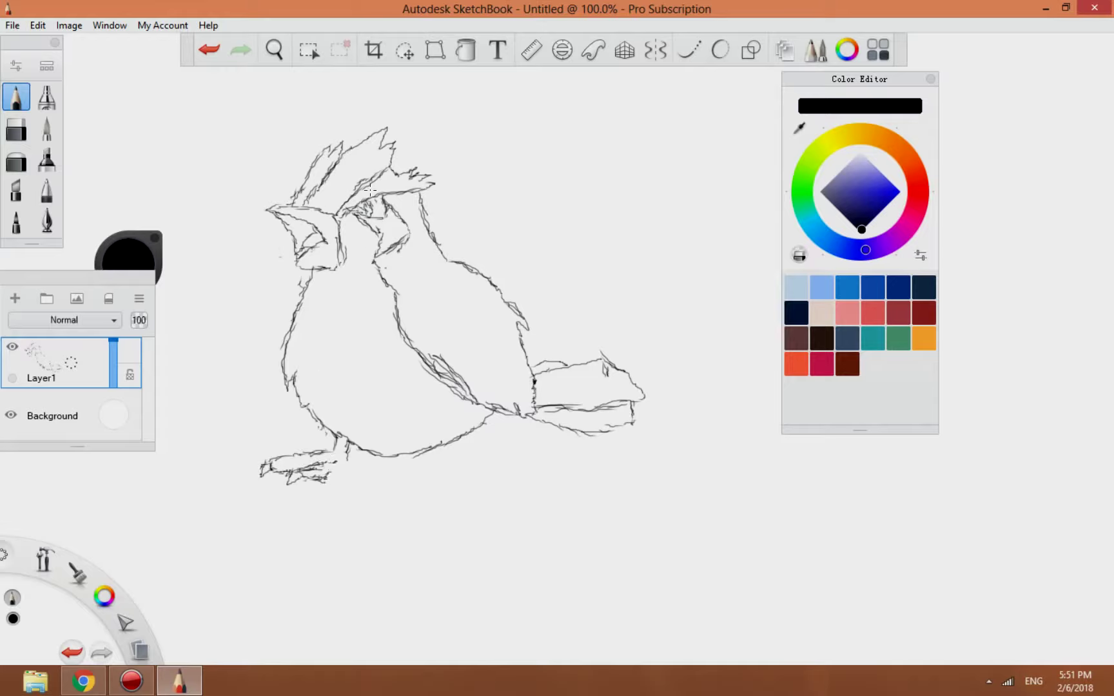
Refine the eye beneath the crest with darker pencil detail.
key(e)
key(e)
drag(365, 199, 357, 202)
key(alt)
Clean up the front foot's toes with the eraser and sketch the second foot in pencil.
click(16, 130)
mouse_move(329, 478)
mouse_down()
mouse_move(313, 479)
mouse_move(336, 473)
mouse_move(333, 484)
mouse_up()
click(16, 97)
mouse_move(388, 455)
mouse_down()
mouse_move(379, 486)
mouse_move(399, 500)
mouse_move(329, 494)
mouse_up()
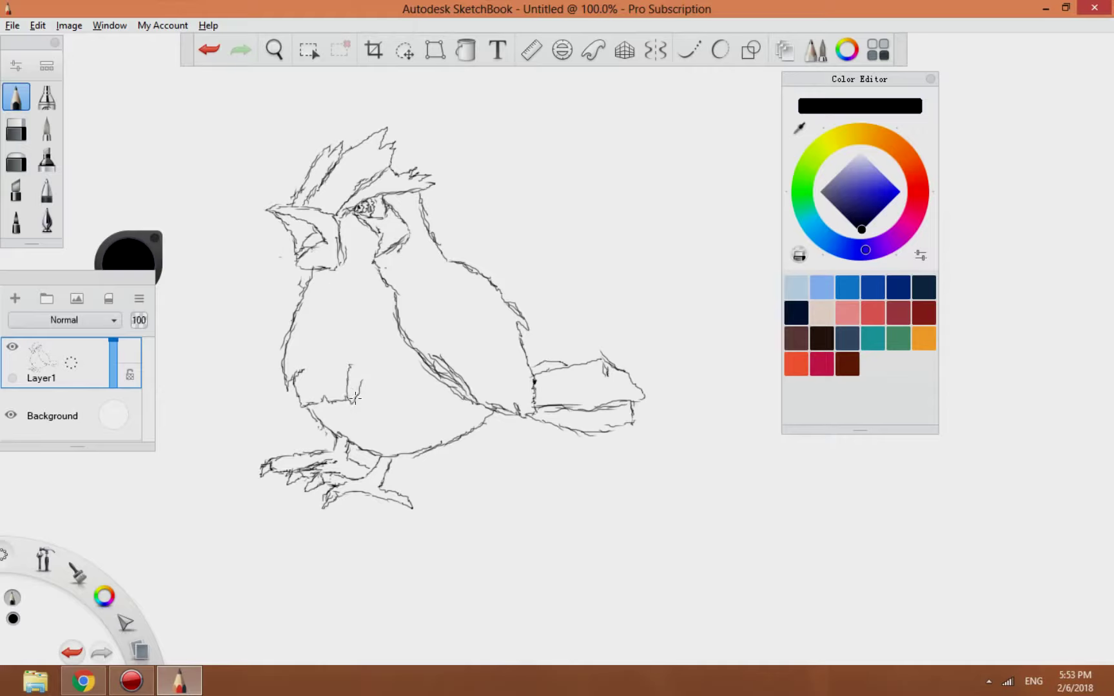
Add feather marks across the lower breast, a jagged feather edge on the wing, and dividing lines in the tail.
mouse_move(396, 366)
mouse_down()
mouse_move(391, 404)
mouse_move(405, 406)
mouse_up()
drag(421, 377, 416, 405)
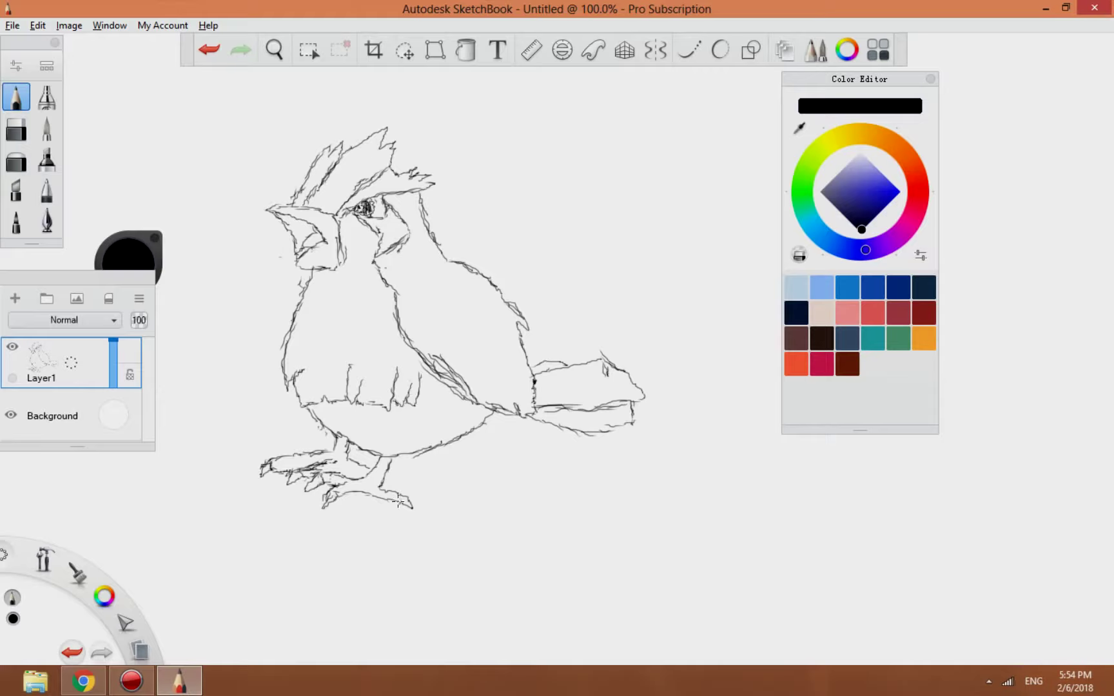
mouse_move(443, 369)
mouse_down()
mouse_move(475, 327)
mouse_move(522, 313)
mouse_up()
drag(630, 401, 533, 391)
Add a new layer above the sketch and ink the beak and front crest feathers with a thick black brush.
click(47, 128)
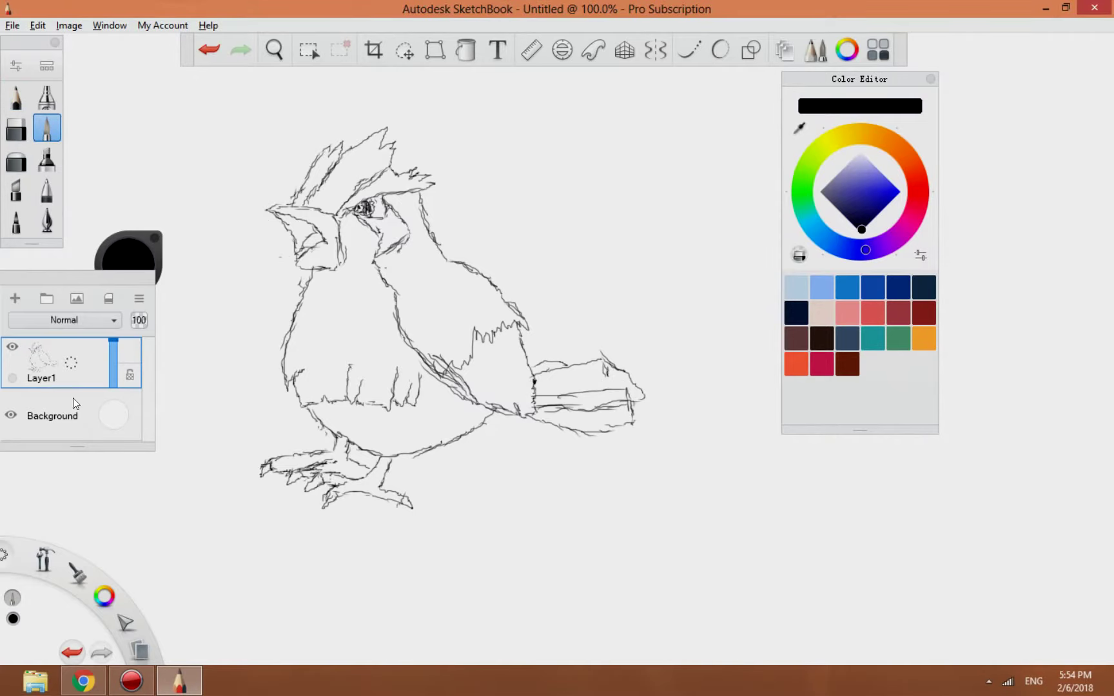
click(14, 298)
click(223, 239)
mouse_move(271, 207)
mouse_down()
mouse_move(330, 214)
mouse_move(334, 266)
mouse_move(290, 256)
mouse_move(276, 211)
mouse_move(314, 225)
mouse_move(292, 219)
mouse_move(297, 257)
mouse_move(322, 239)
mouse_move(313, 227)
mouse_move(297, 245)
mouse_move(299, 185)
mouse_move(344, 137)
mouse_up()
mouse_move(304, 200)
mouse_down()
mouse_move(374, 122)
mouse_move(399, 147)
mouse_move(390, 171)
mouse_move(344, 192)
mouse_move(332, 216)
mouse_up()
Ink the rear crest strand, the eye, and the angular patch behind the eye in thick black.
key(e)
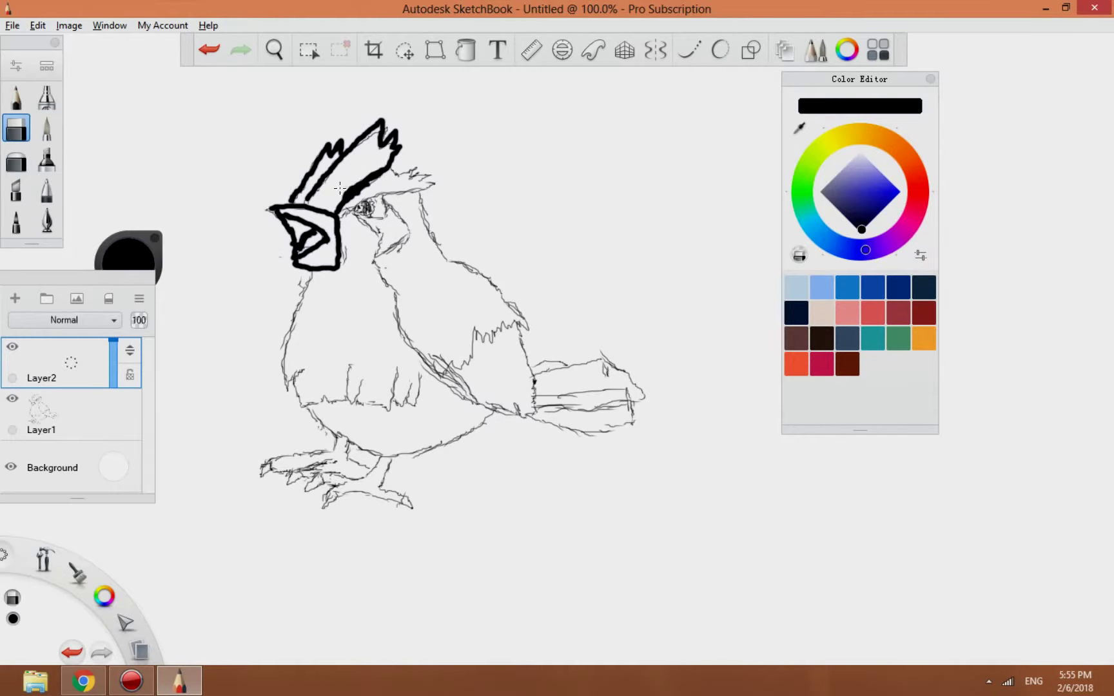
click(47, 127)
mouse_move(386, 169)
mouse_down()
mouse_move(427, 173)
mouse_move(419, 188)
mouse_move(345, 213)
mouse_move(371, 224)
mouse_move(373, 261)
mouse_move(411, 229)
mouse_move(386, 201)
mouse_move(361, 214)
mouse_up()
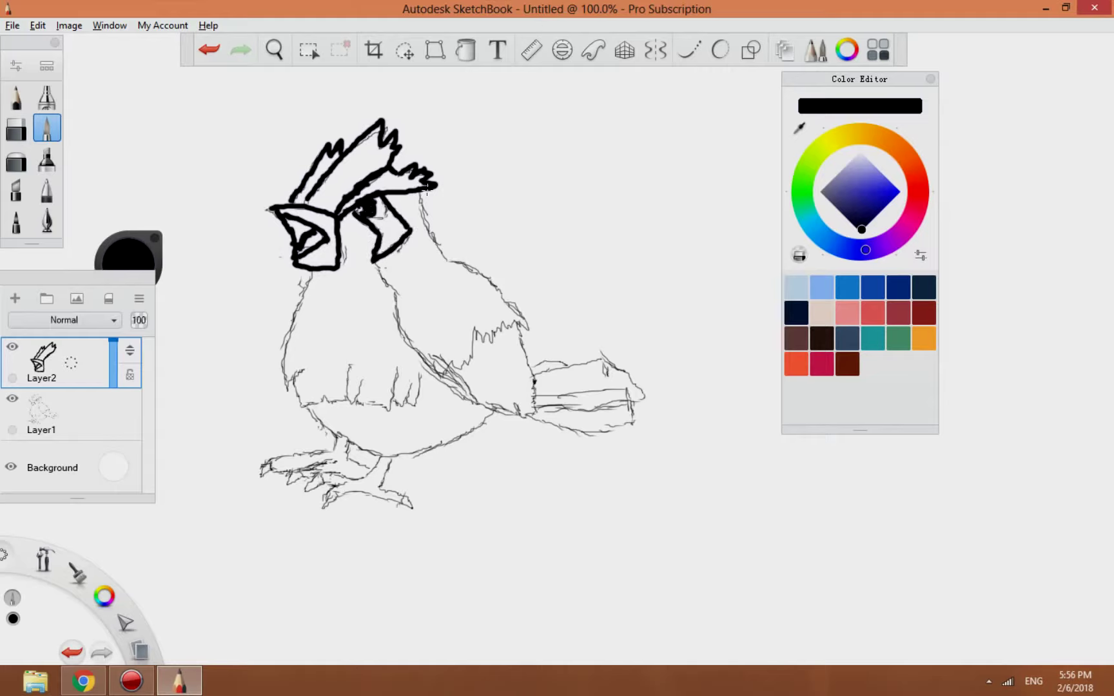
Ink the neck, back and wing outlines, including the jagged feather edge across the wing.
mouse_move(372, 261)
mouse_down()
mouse_move(410, 355)
mouse_move(474, 404)
mouse_move(516, 410)
mouse_move(533, 387)
mouse_move(516, 330)
mouse_move(531, 383)
mouse_move(527, 329)
mouse_move(475, 262)
mouse_up()
drag(417, 190, 449, 263)
mouse_move(516, 321)
mouse_down()
mouse_move(492, 343)
mouse_move(473, 335)
mouse_move(456, 364)
mouse_move(446, 353)
mouse_move(433, 375)
mouse_up()
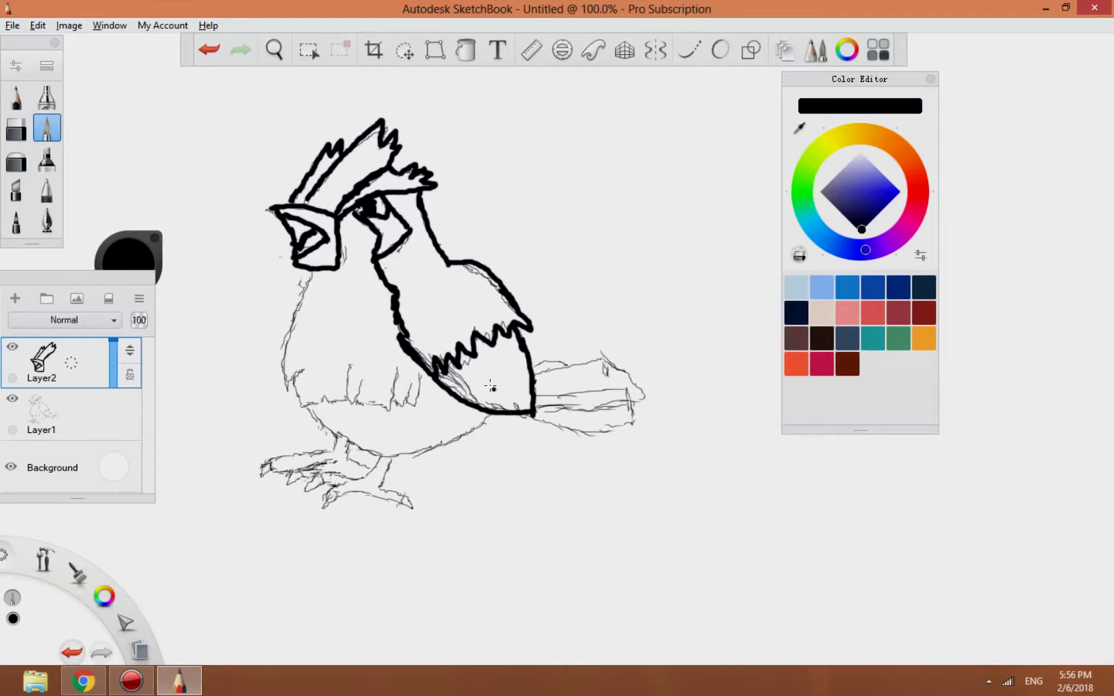
Erase the outline at the wing's lower rear corner with the Hard Eraser and redraw it as pointed feather tips.
double_click(16, 128)
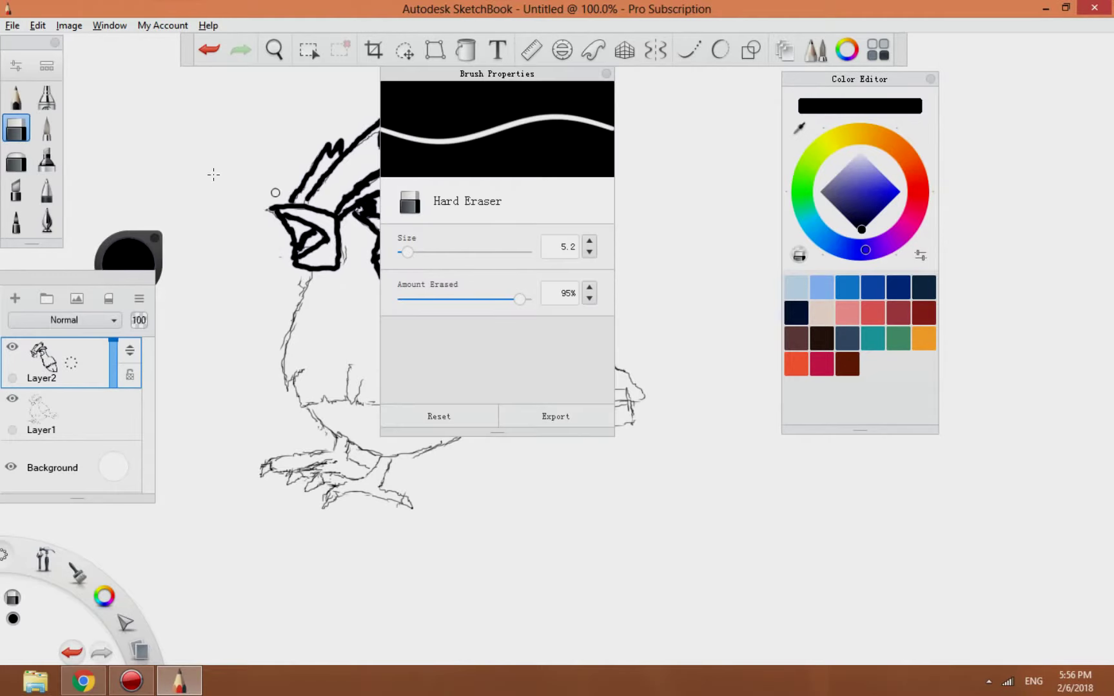
click(606, 74)
drag(534, 393, 519, 414)
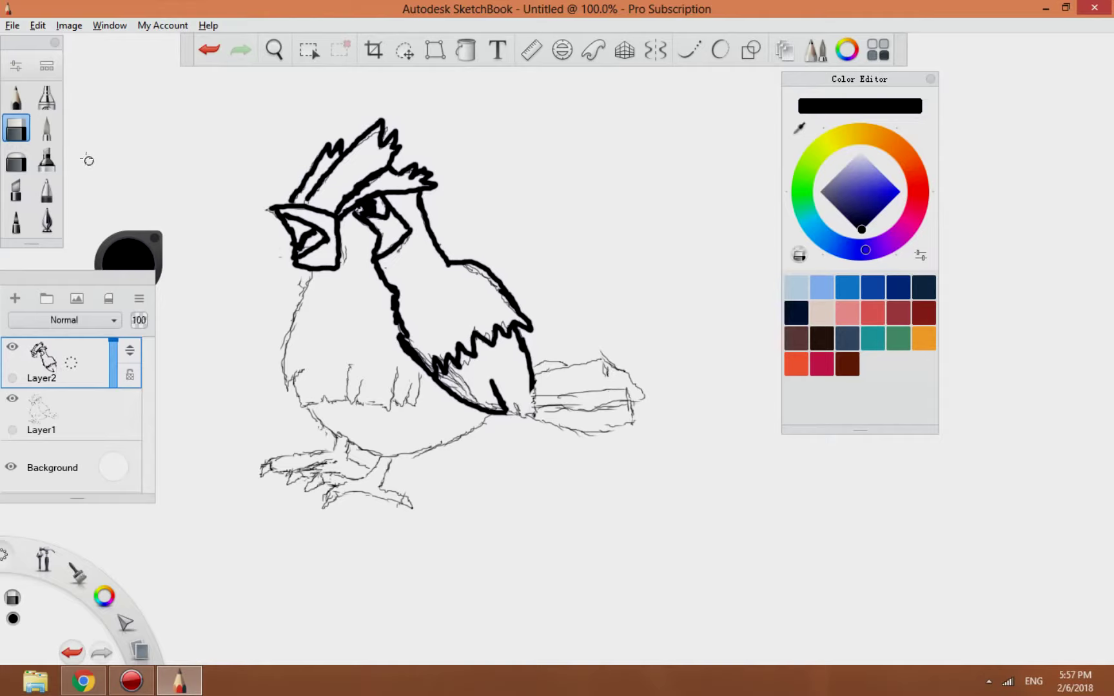
click(47, 128)
mouse_move(506, 409)
mouse_down()
mouse_move(525, 427)
mouse_move(515, 382)
mouse_move(523, 412)
mouse_move(527, 375)
mouse_move(511, 414)
mouse_up()
click(16, 129)
click(12, 347)
click(12, 346)
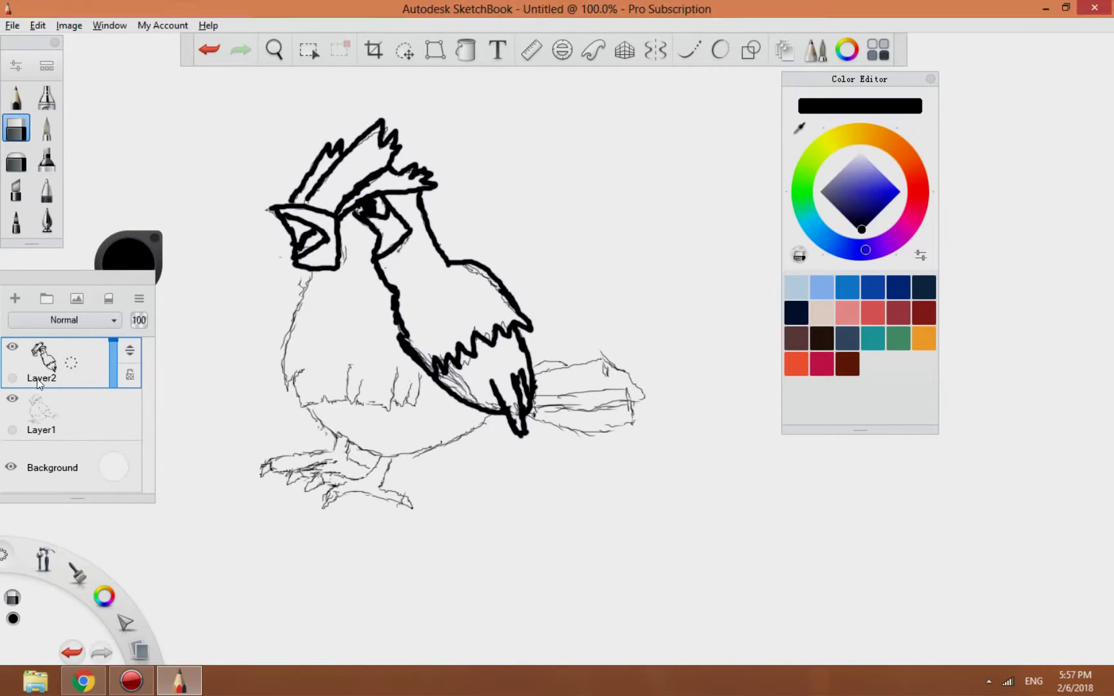
Ink the upper and lower tail feathers in thick black over the sketch.
key(e)
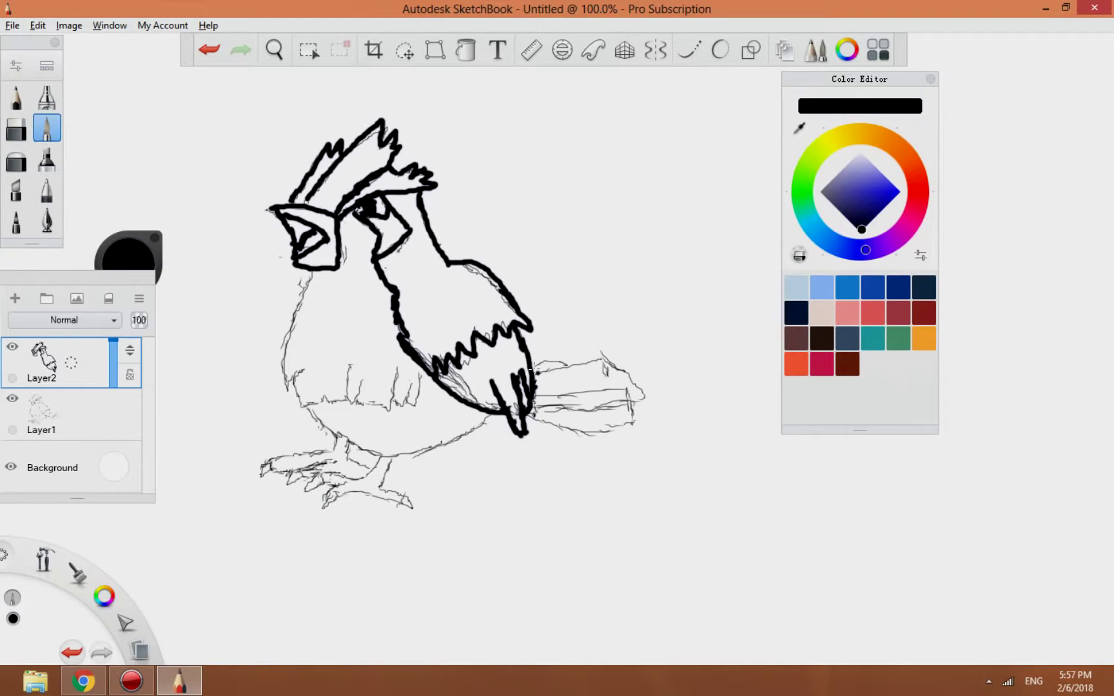
mouse_move(534, 369)
mouse_down()
mouse_move(609, 357)
mouse_move(630, 402)
mouse_up()
mouse_move(529, 395)
mouse_down()
mouse_move(623, 389)
mouse_move(630, 427)
mouse_up()
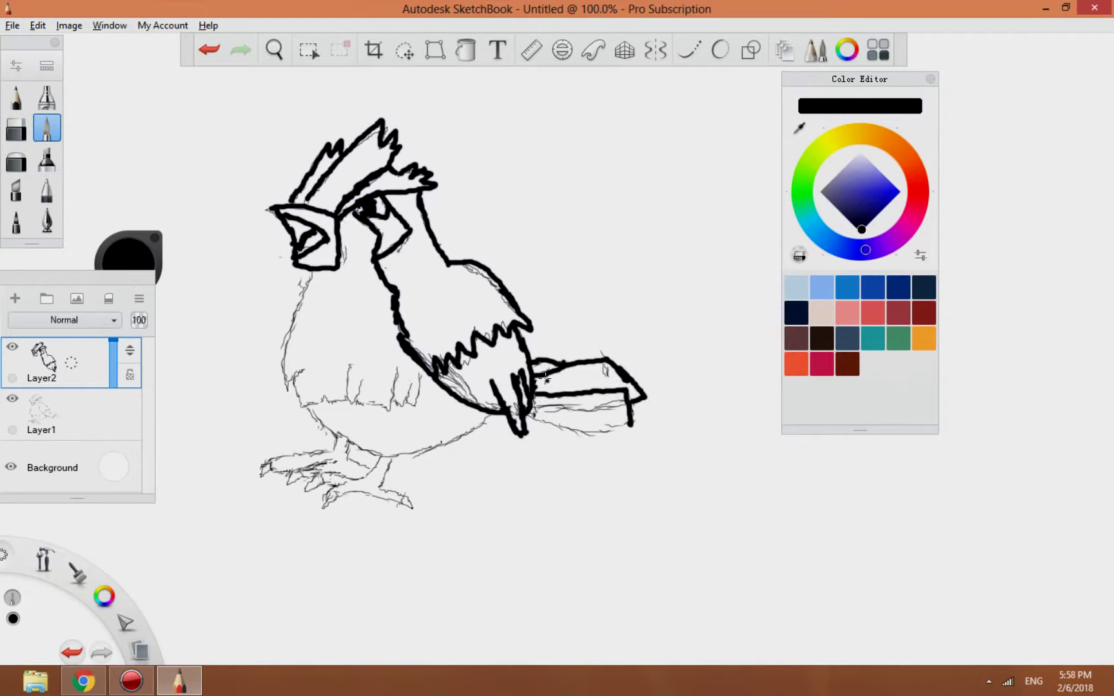
drag(522, 416, 635, 425)
Ink the breast feathers, belly and both feet, and hide the pencil sketch on Layer1.
mouse_move(311, 274)
mouse_down()
mouse_move(282, 379)
mouse_move(294, 374)
mouse_move(306, 400)
mouse_move(333, 398)
mouse_move(347, 370)
mouse_move(346, 395)
mouse_move(358, 375)
mouse_move(368, 401)
mouse_move(388, 405)
mouse_move(418, 375)
mouse_move(391, 410)
mouse_up()
mouse_move(339, 433)
mouse_down()
mouse_move(274, 456)
mouse_move(255, 474)
mouse_move(277, 467)
mouse_move(272, 460)
mouse_move(322, 458)
mouse_move(285, 472)
mouse_move(286, 488)
mouse_move(344, 451)
mouse_move(361, 464)
mouse_move(303, 491)
mouse_move(317, 471)
mouse_move(367, 474)
mouse_move(358, 478)
mouse_move(387, 454)
mouse_up()
mouse_move(330, 485)
mouse_down()
mouse_move(316, 507)
mouse_move(410, 511)
mouse_move(389, 484)
mouse_move(387, 453)
mouse_move(331, 492)
mouse_up()
mouse_move(291, 377)
mouse_down()
mouse_move(308, 411)
mouse_move(395, 456)
mouse_move(461, 439)
mouse_move(490, 414)
mouse_up()
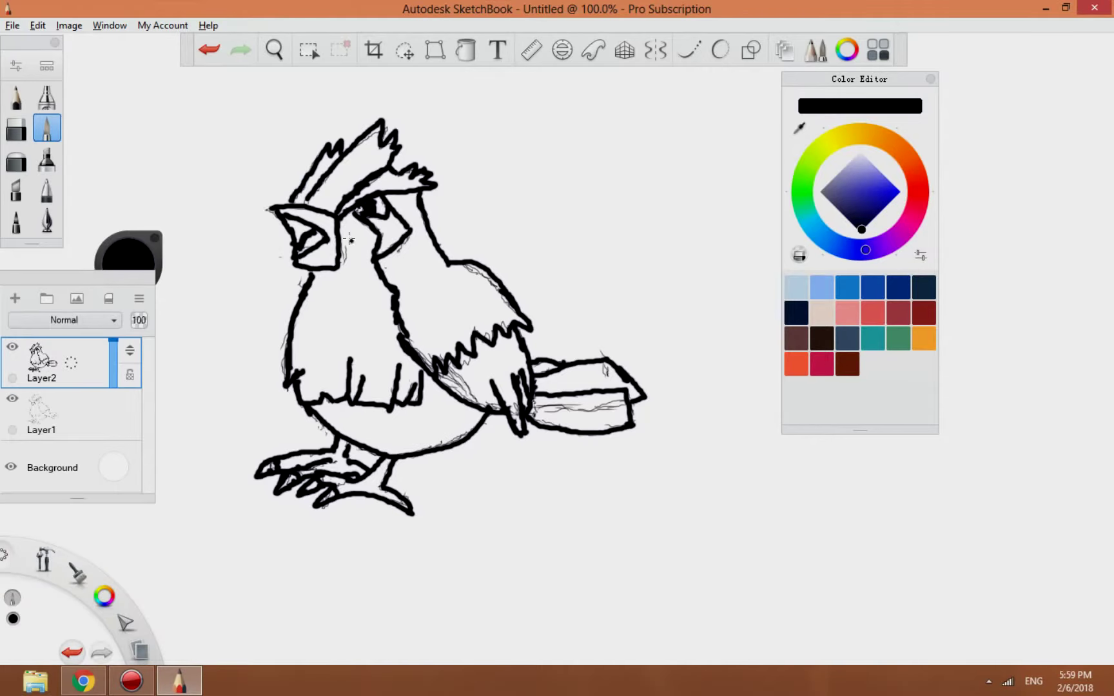
click(12, 398)
click(1028, 183)
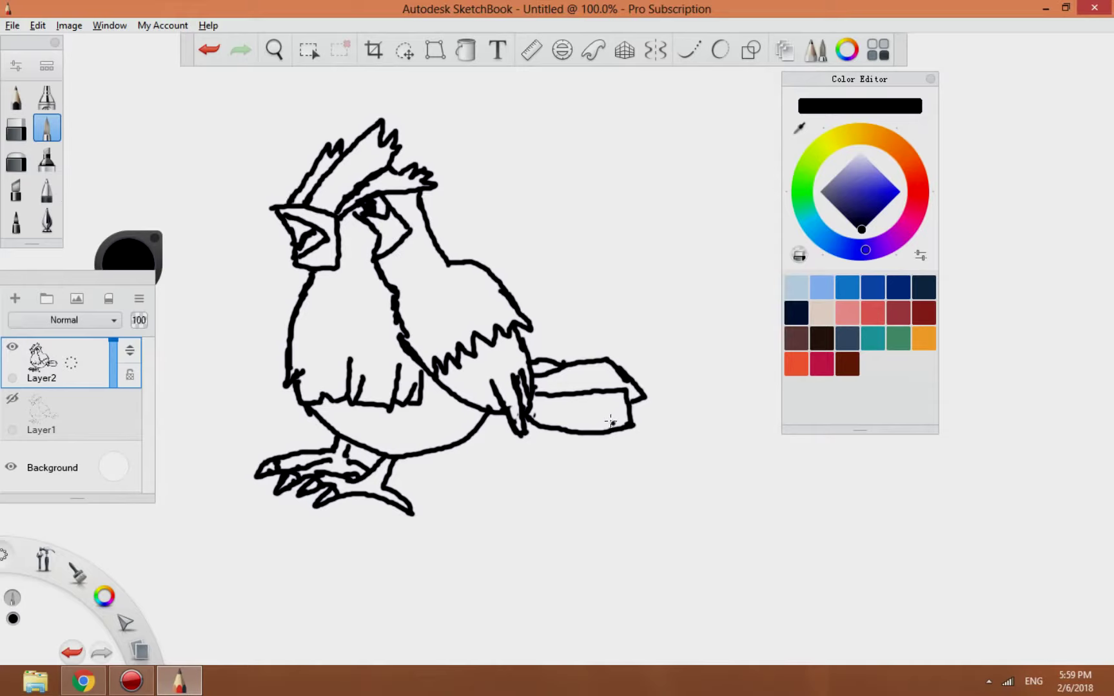
Flood fill the back, upper wing, middle crest feather and tail feathers with an orange-brown color.
click(897, 147)
click(861, 222)
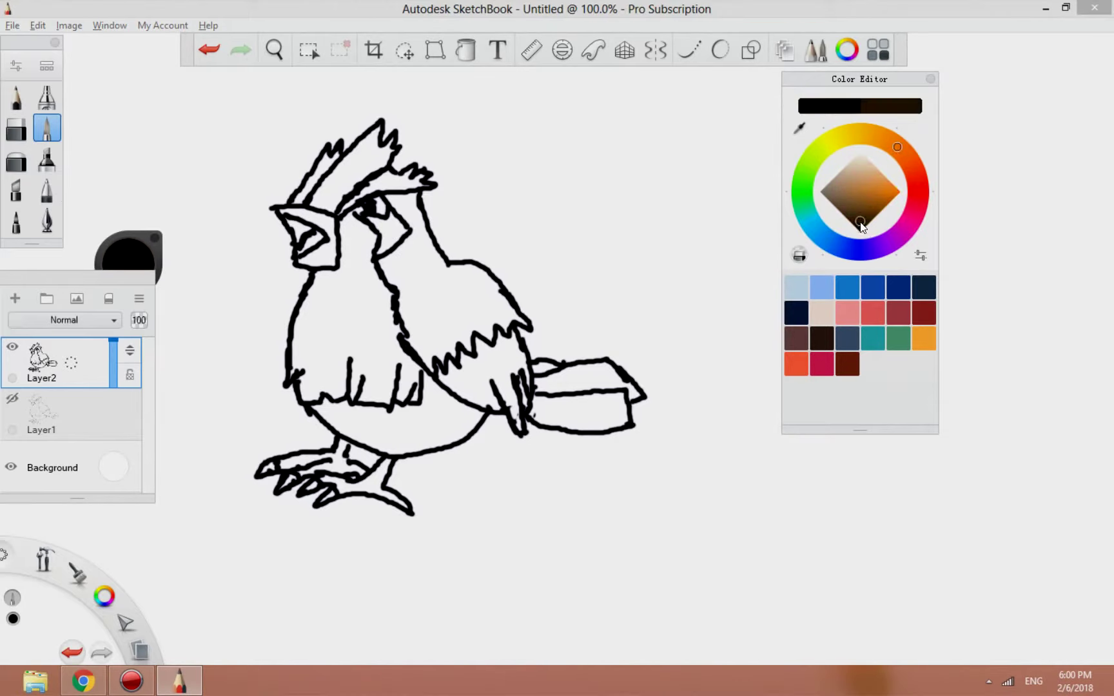
mouse_move(861, 222)
mouse_down()
mouse_move(885, 173)
mouse_move(884, 207)
mouse_up()
click(883, 202)
click(465, 49)
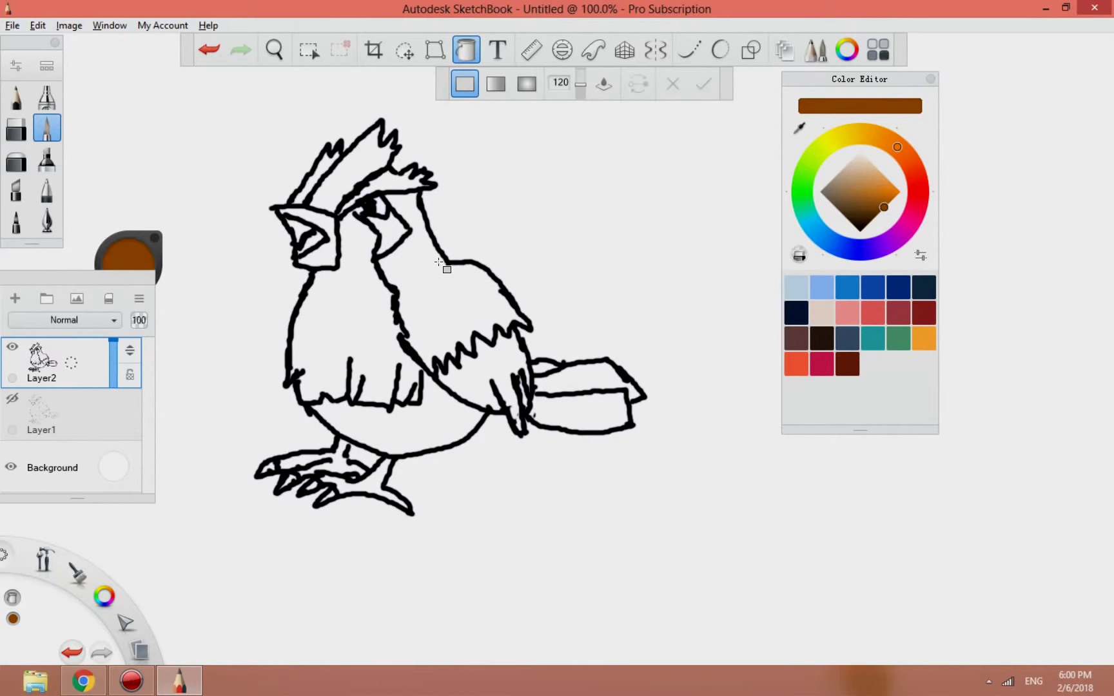
click(426, 285)
click(365, 172)
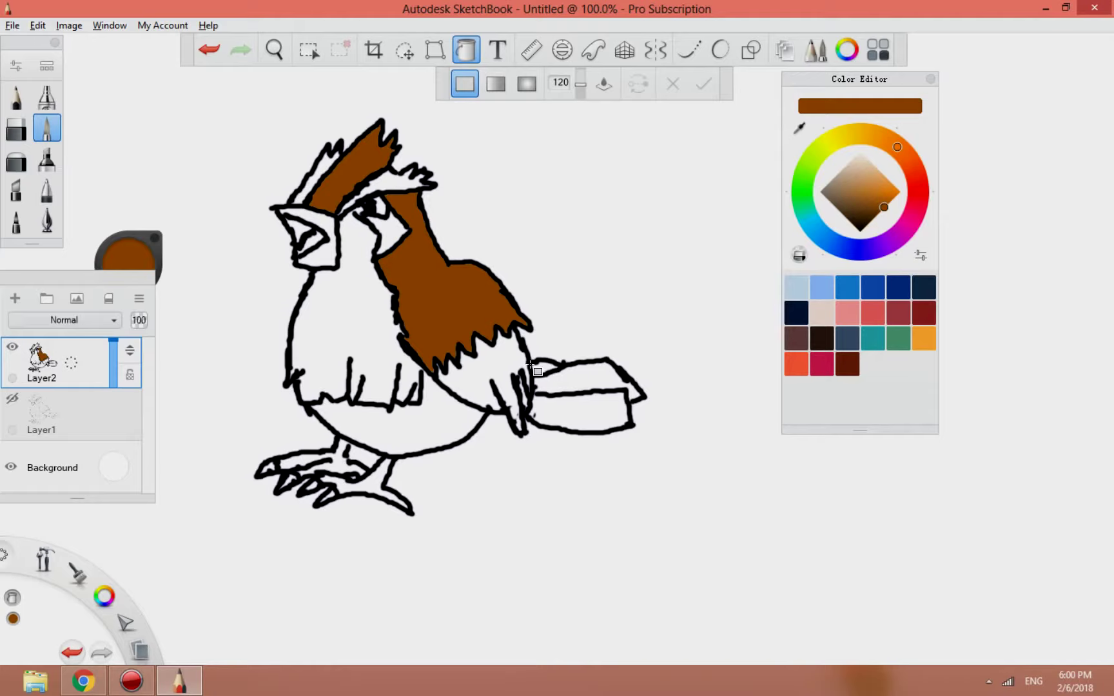
click(536, 371)
click(576, 413)
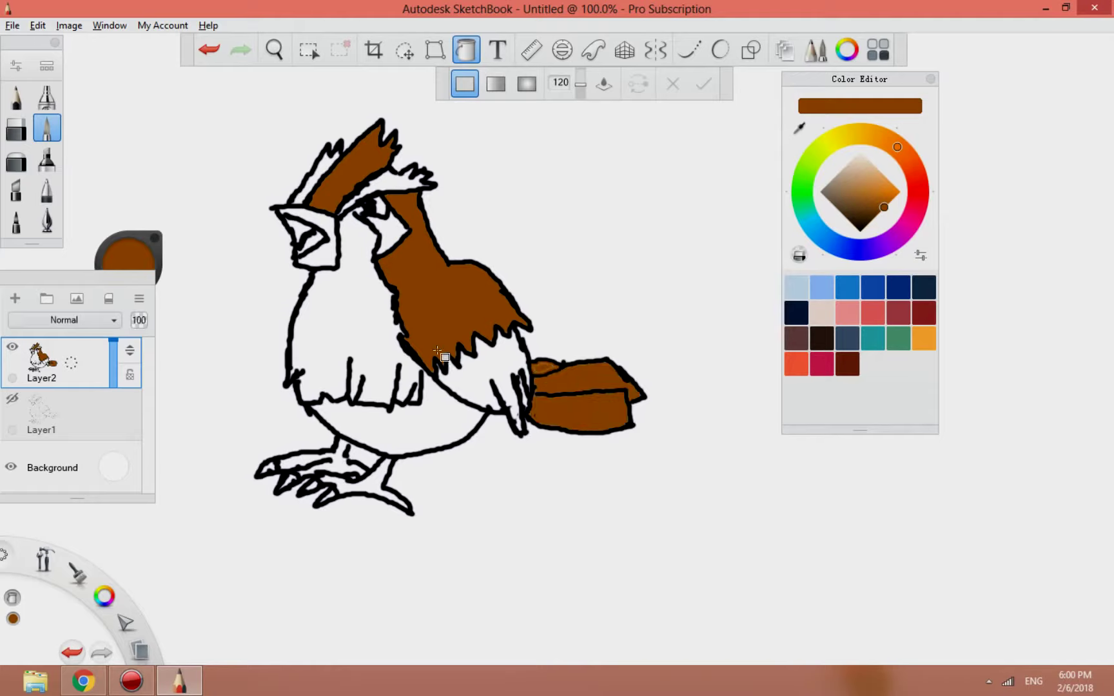
Flood fill the breast, belly, lower wing, and front and rear crest strands with a pale cream yellow.
mouse_move(882, 197)
mouse_down()
mouse_move(879, 161)
mouse_move(866, 221)
mouse_up()
click(833, 136)
drag(867, 171, 871, 157)
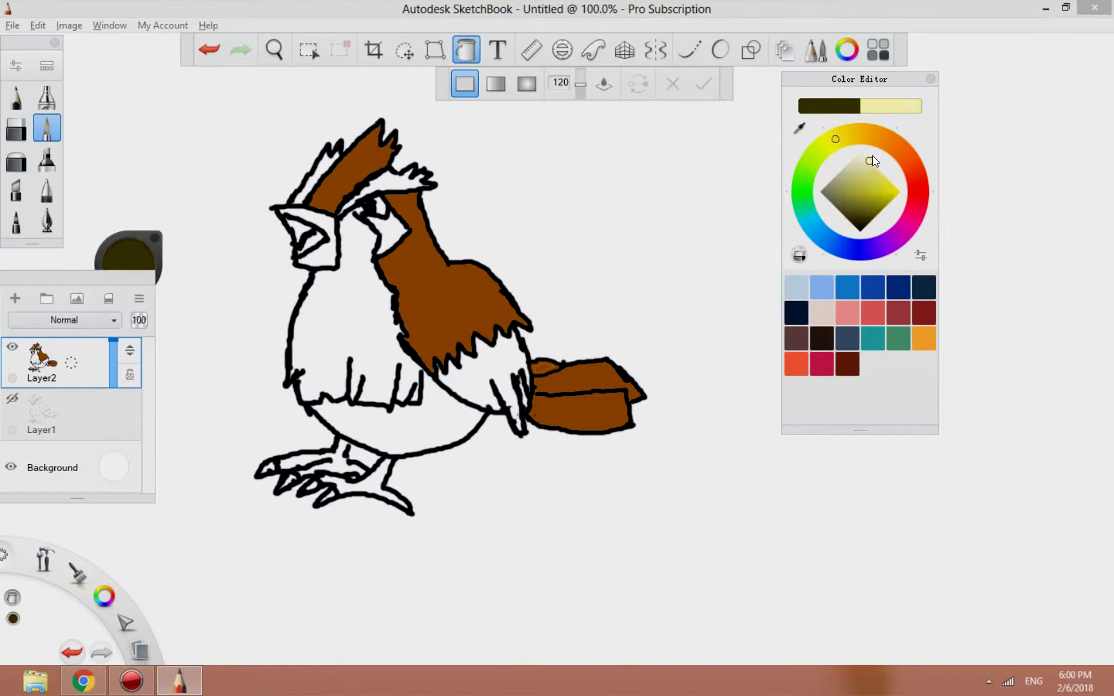
click(871, 161)
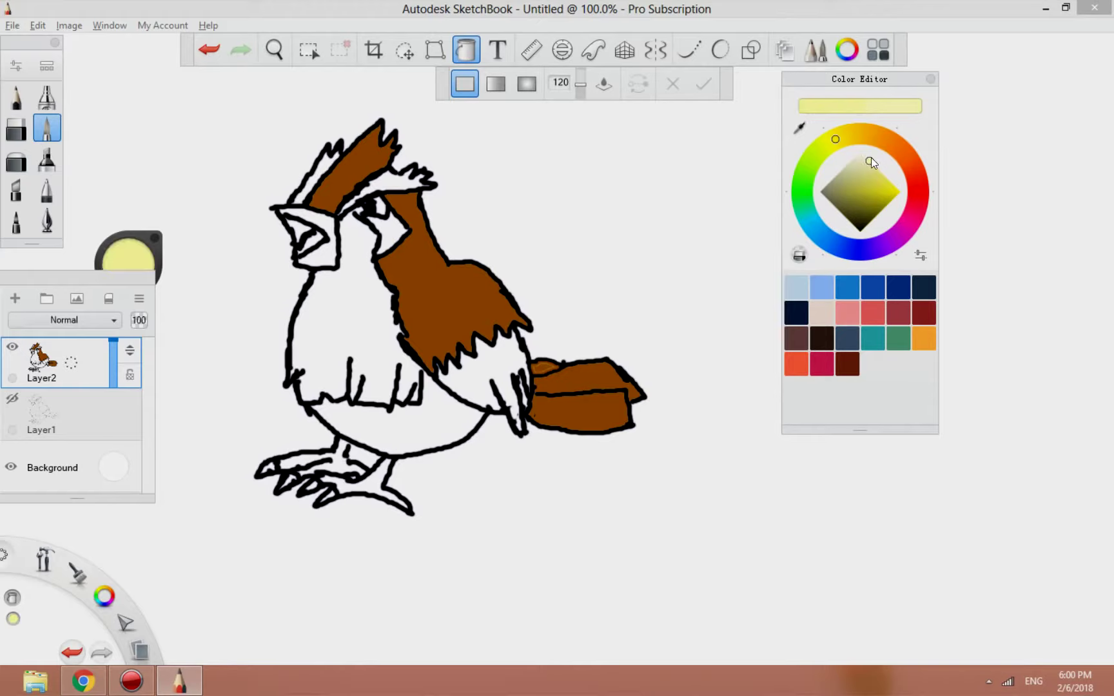
click(868, 157)
click(362, 360)
click(378, 420)
click(455, 375)
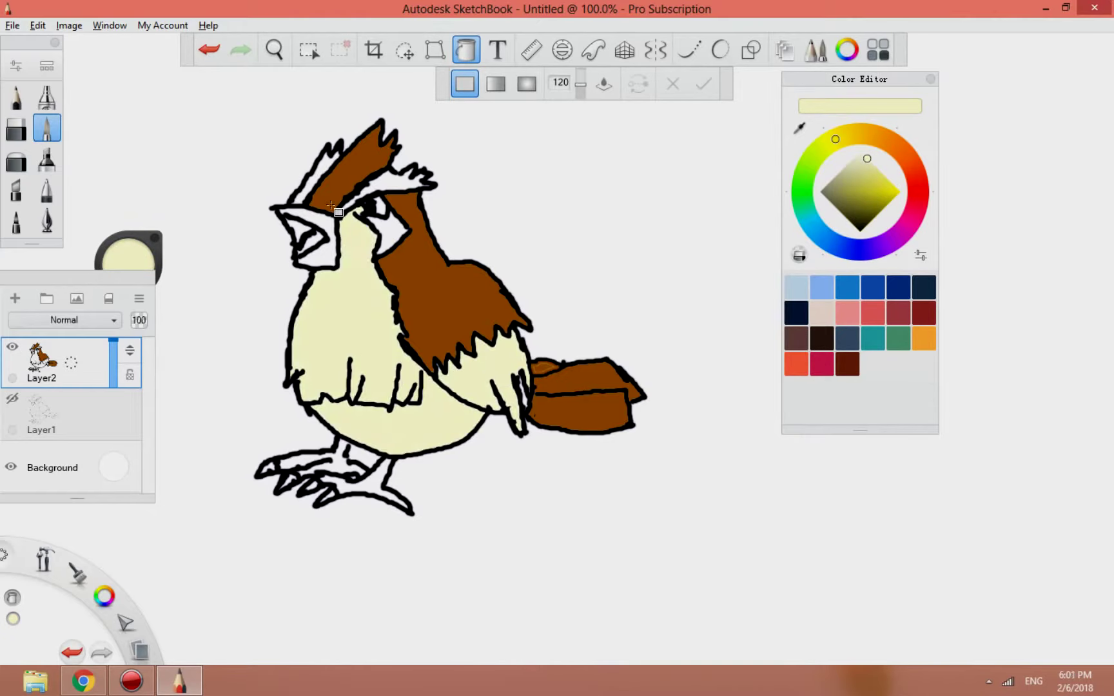
click(316, 170)
click(380, 182)
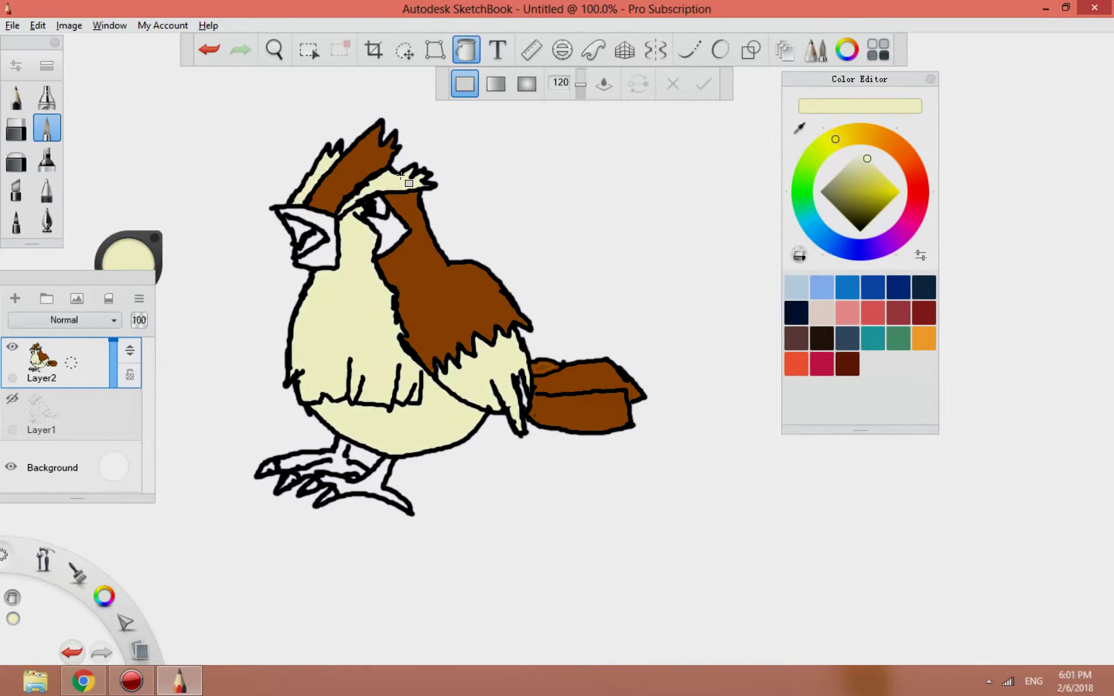
Fill the open area of the eye with white.
click(461, 48)
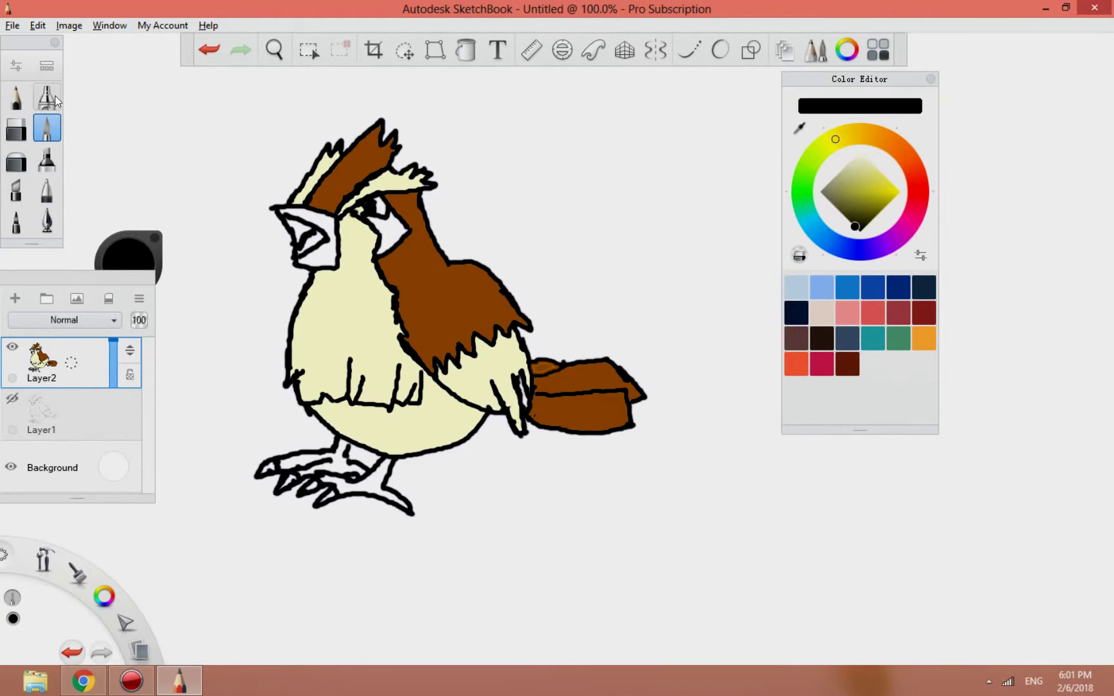
click(860, 151)
click(497, 50)
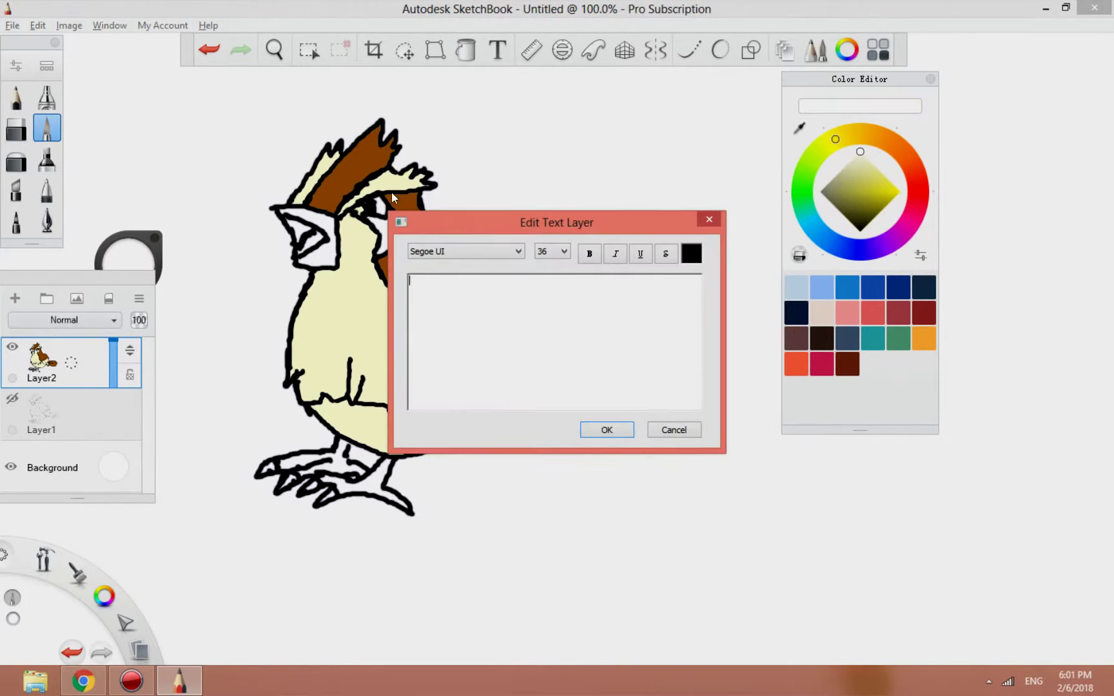
key(Escape)
click(470, 50)
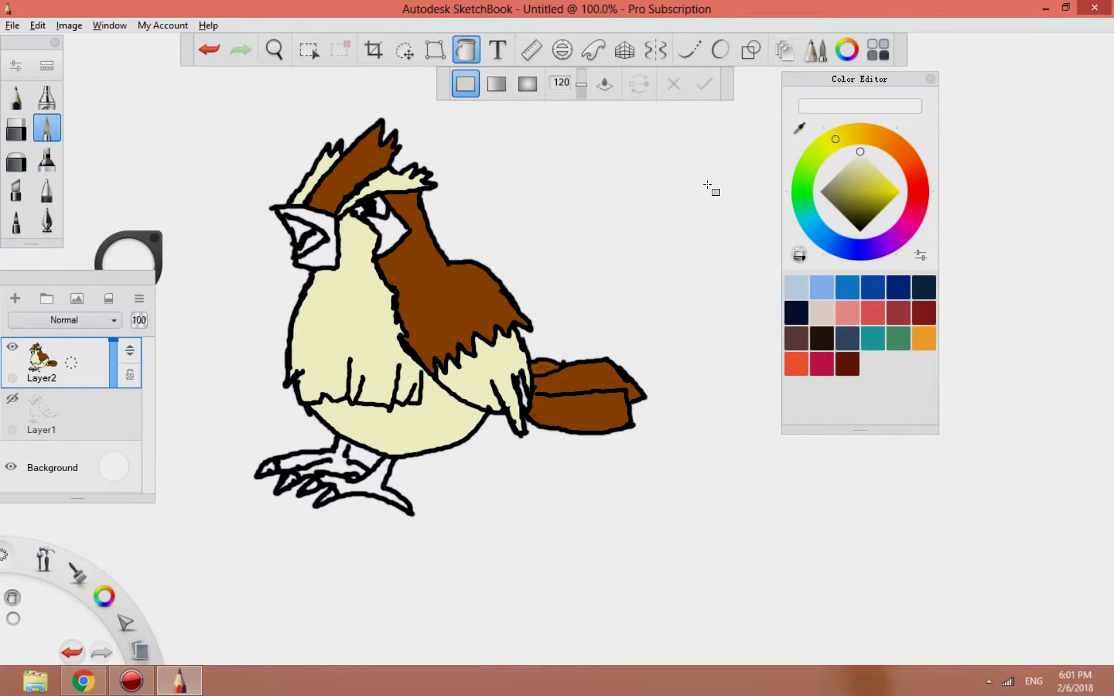
Paint the patch behind the eye black on the side nearest the eye and gray along its outer part.
drag(857, 153, 863, 226)
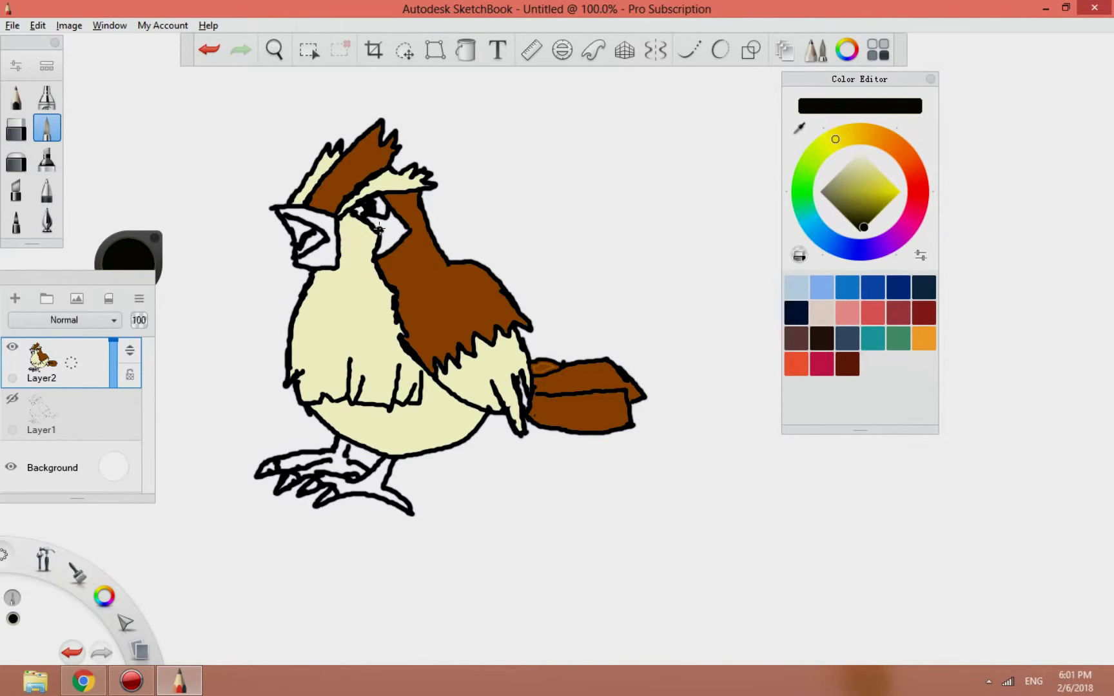
drag(378, 228, 390, 217)
mouse_move(832, 190)
mouse_down()
mouse_move(828, 212)
mouse_move(825, 190)
mouse_up()
drag(380, 248, 390, 230)
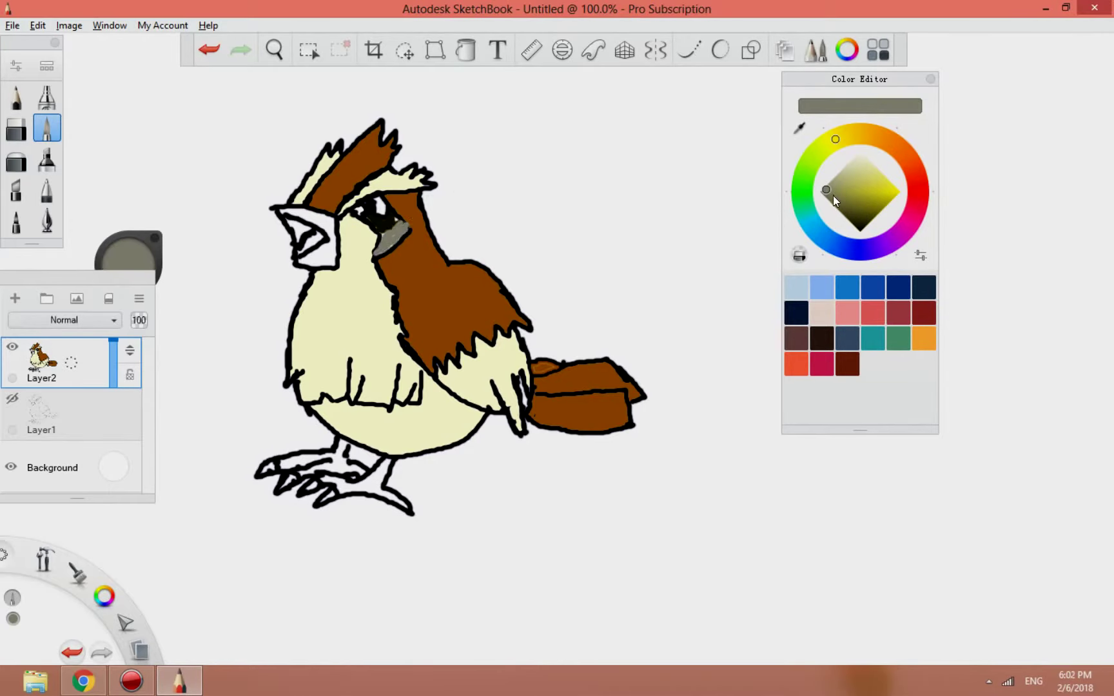
click(859, 232)
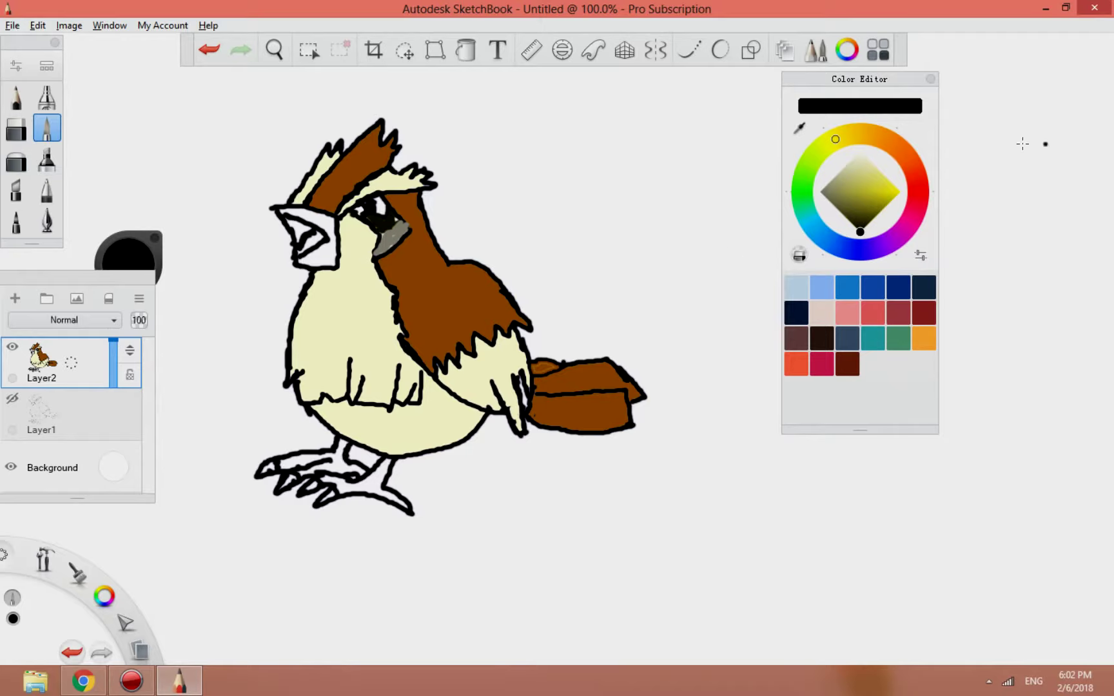
Flood fill the bird's legs and feet with light pink.
click(904, 229)
drag(886, 173, 871, 163)
click(466, 50)
click(342, 487)
click(345, 457)
click(209, 49)
click(336, 455)
Flood fill the beak and the inside of the mouth with the same light pink.
click(322, 256)
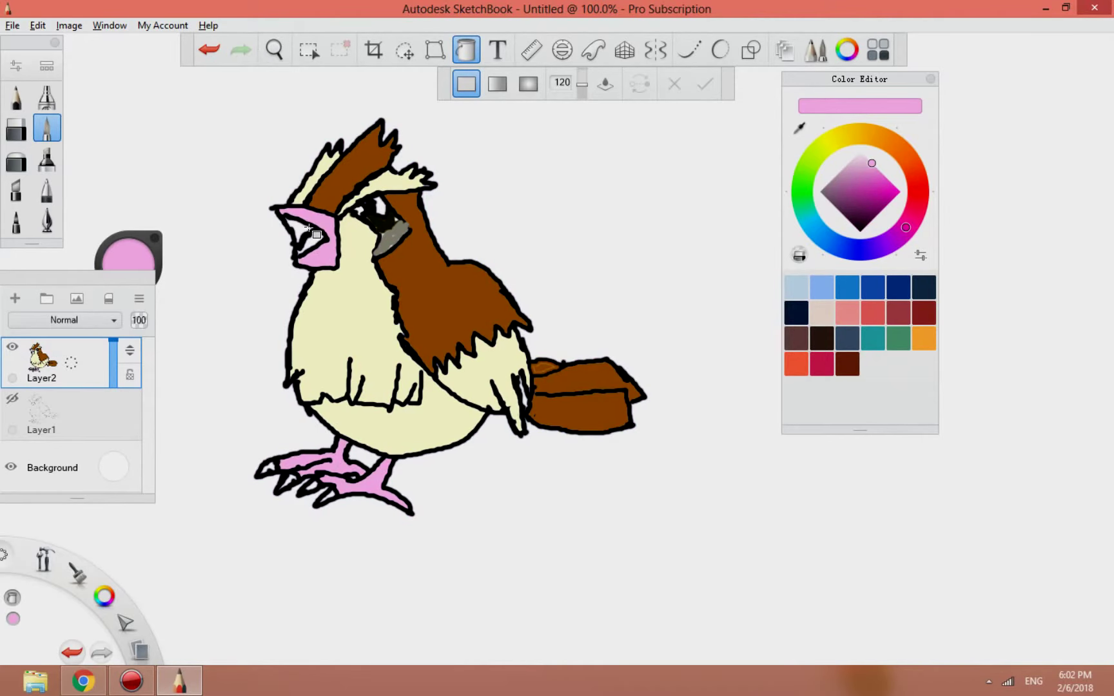
click(310, 235)
click(210, 50)
click(313, 241)
click(298, 227)
Shade the inside of the mouth and the brown back and wing feathers with a smaller black airbrush.
click(46, 97)
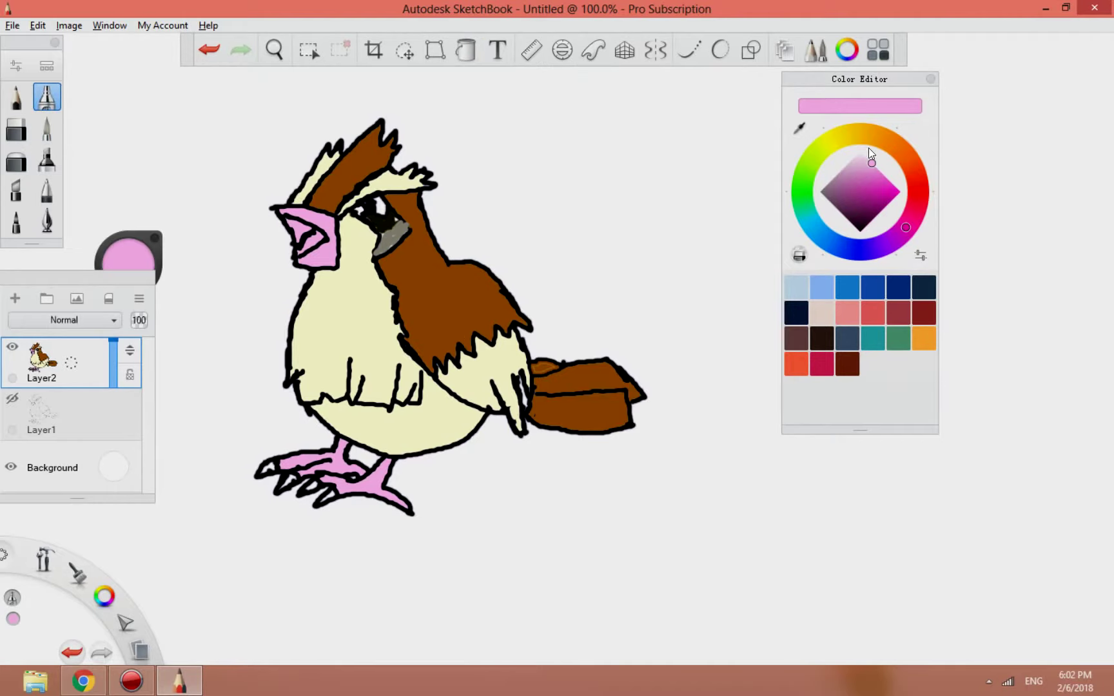
click(859, 232)
double_click(51, 101)
drag(442, 252, 406, 253)
click(377, 187)
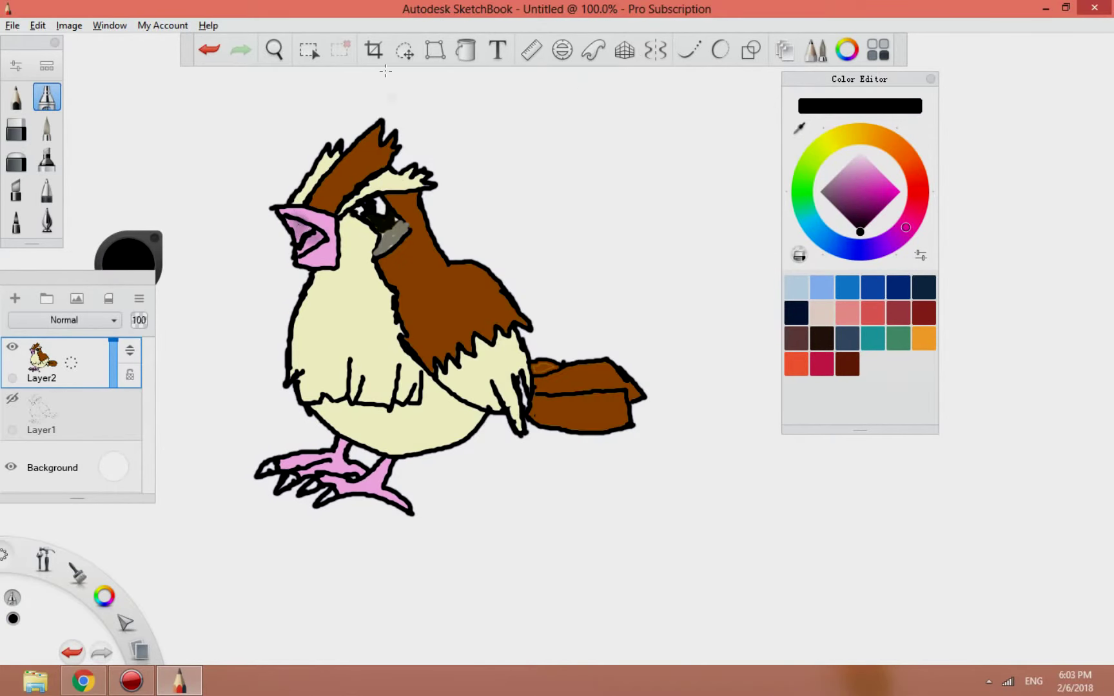
mouse_move(404, 313)
mouse_down()
mouse_move(411, 279)
mouse_move(435, 327)
mouse_move(468, 326)
mouse_move(466, 338)
mouse_move(453, 282)
mouse_move(484, 307)
mouse_move(471, 267)
mouse_move(505, 324)
mouse_move(432, 294)
mouse_move(422, 358)
mouse_move(448, 310)
mouse_move(454, 339)
mouse_move(445, 342)
mouse_move(465, 333)
mouse_move(466, 295)
mouse_move(391, 284)
mouse_move(397, 299)
mouse_move(507, 265)
mouse_up()
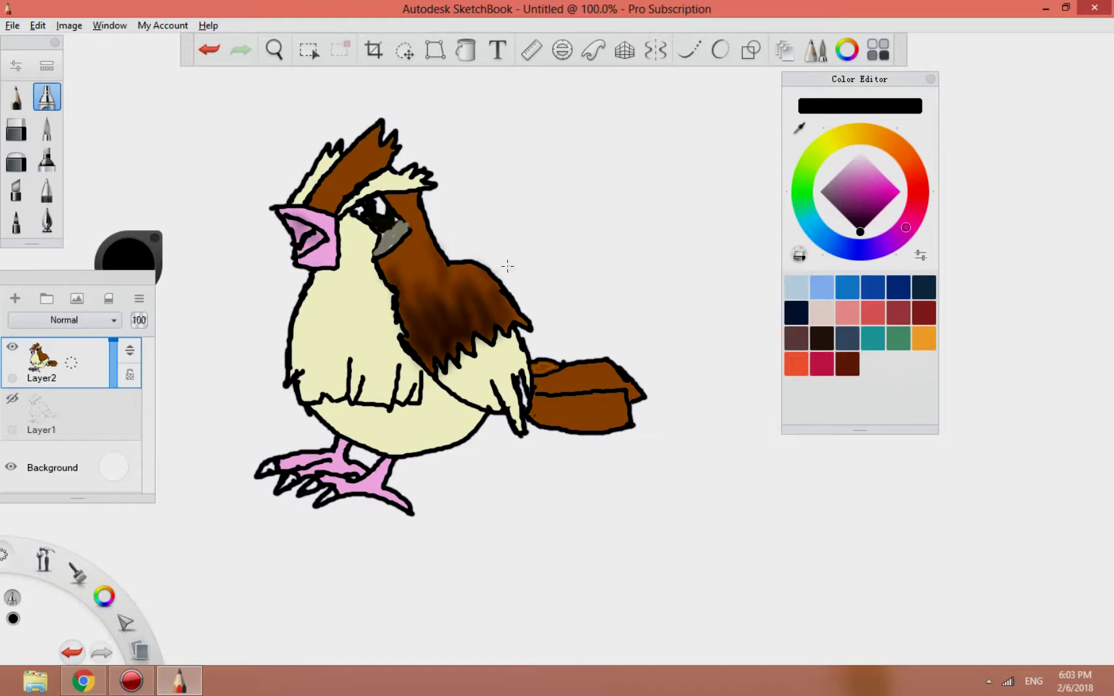
Shade the brown crest, the base of the tail feathers, the cream breast and belly, and the pink feet with the black airbrush.
mouse_move(386, 186)
mouse_down()
mouse_move(349, 170)
mouse_move(371, 169)
mouse_move(383, 147)
mouse_move(319, 205)
mouse_up()
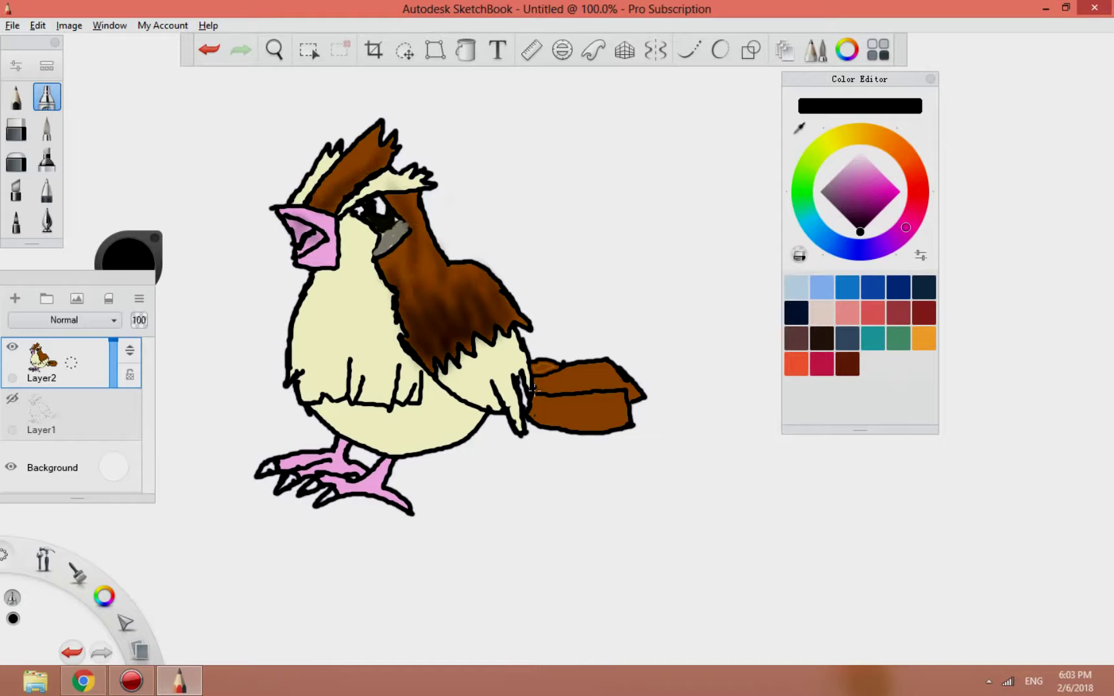
mouse_move(532, 389)
mouse_down()
mouse_move(568, 377)
mouse_move(519, 413)
mouse_move(573, 416)
mouse_up()
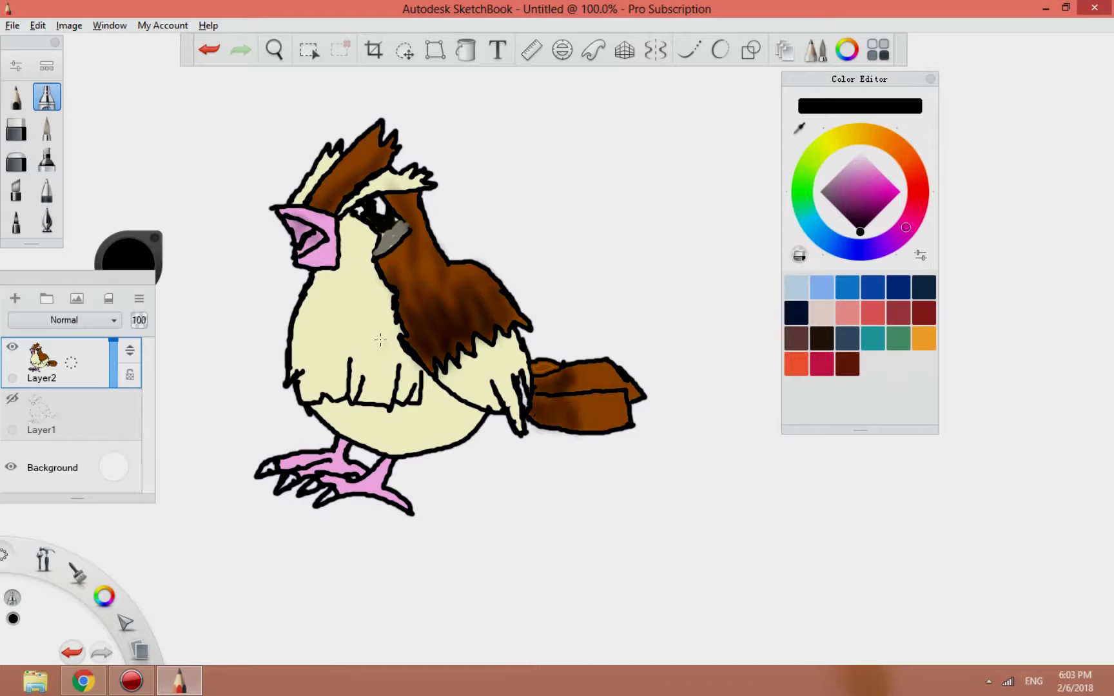
mouse_move(380, 339)
mouse_down()
mouse_move(396, 387)
mouse_move(326, 384)
mouse_move(312, 367)
mouse_move(374, 370)
mouse_move(394, 327)
mouse_move(386, 445)
mouse_move(435, 413)
mouse_move(382, 426)
mouse_move(435, 387)
mouse_move(467, 380)
mouse_move(490, 355)
mouse_move(416, 420)
mouse_move(455, 414)
mouse_up()
drag(332, 481, 390, 497)
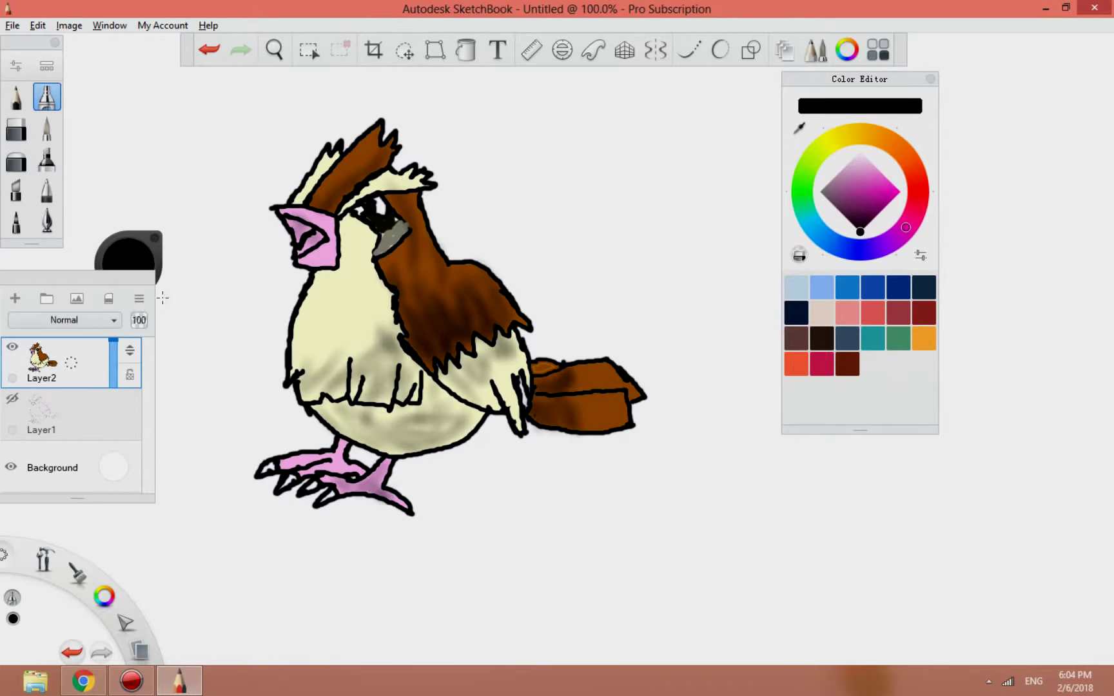
Mark off the claw at the tip of the near foot's long toe and color it very pale pink.
click(46, 127)
click(864, 154)
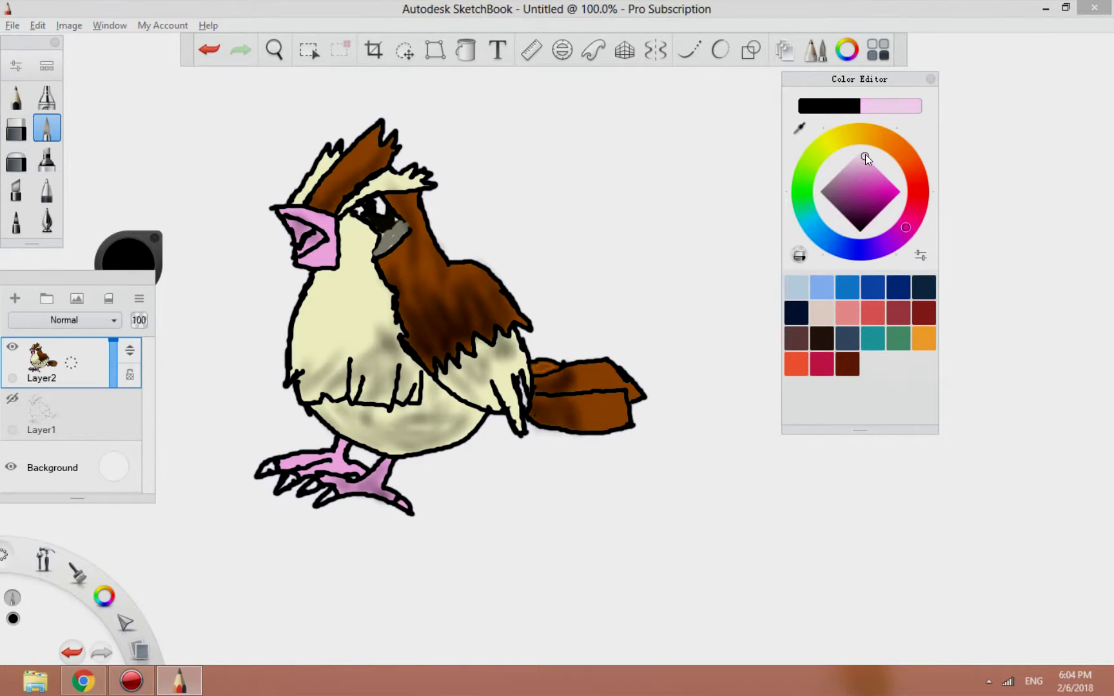
key(f)
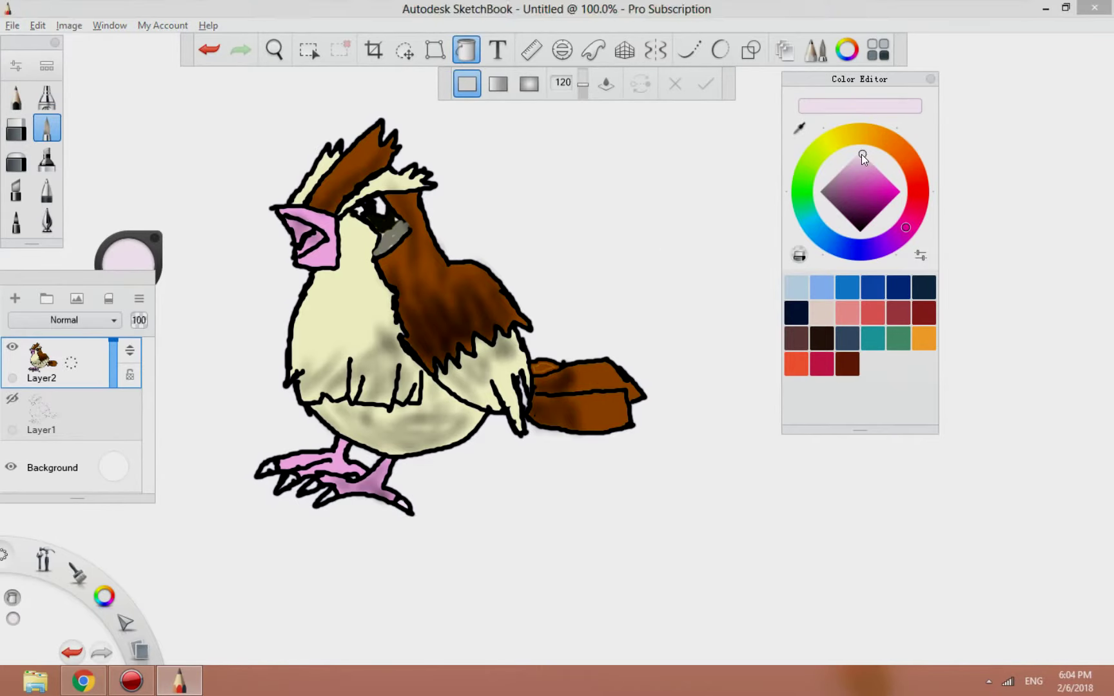
Deepen the shading on the feet with a near-black airbrush and touch up the dark patch around the eye with a black brush.
drag(861, 154, 858, 227)
click(466, 50)
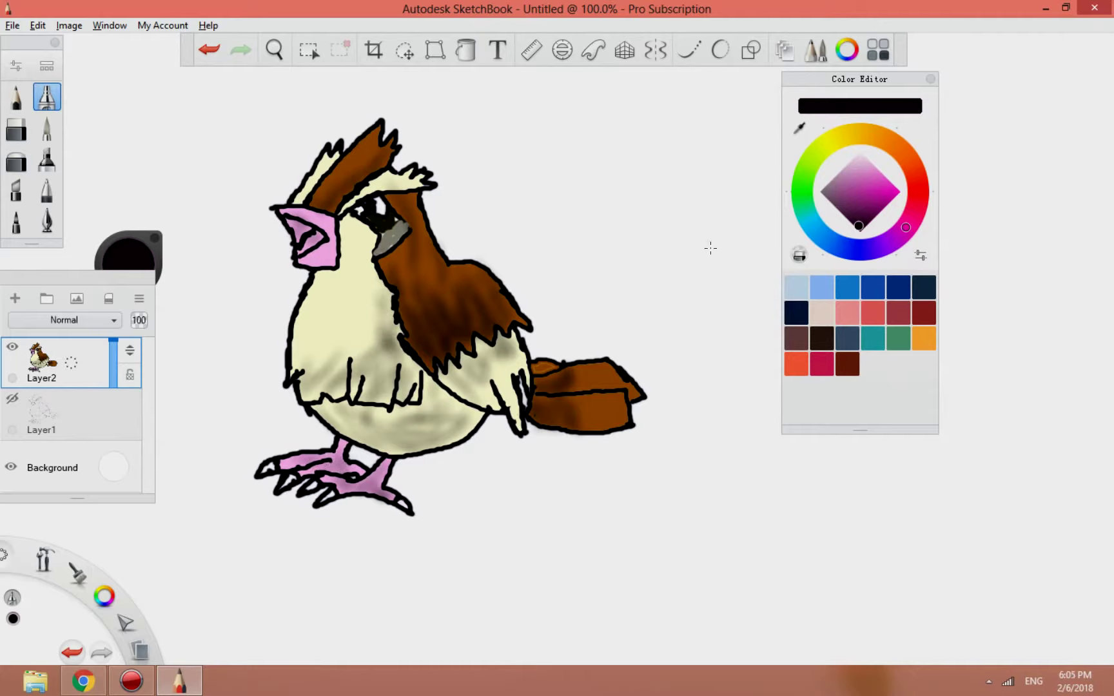
click(47, 128)
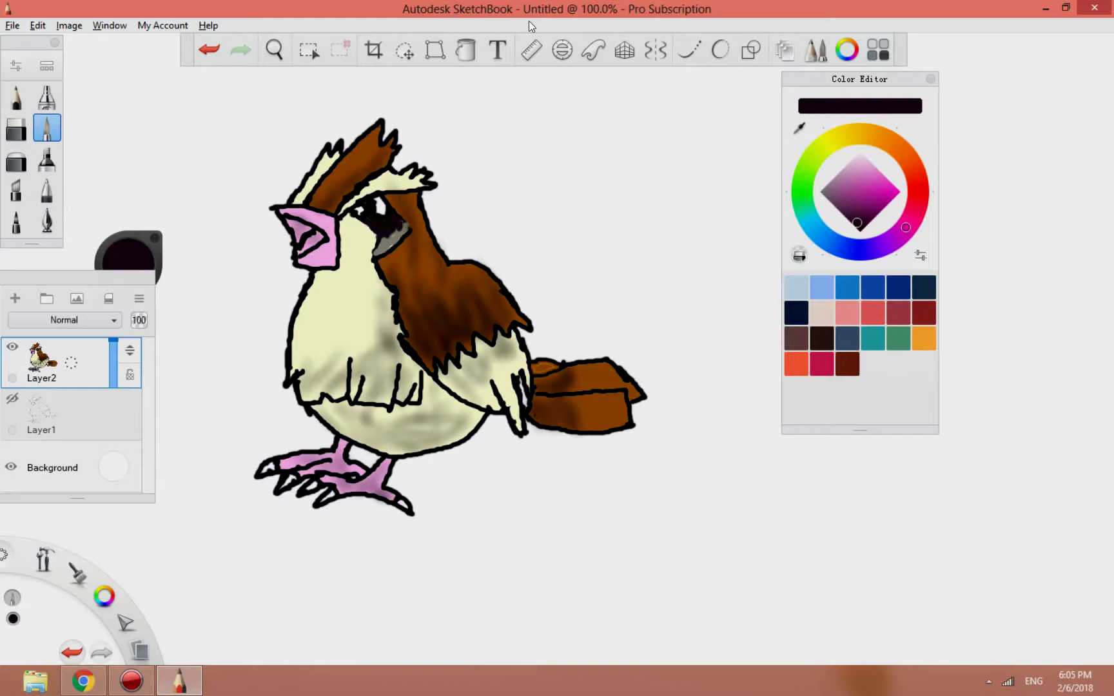
click(860, 231)
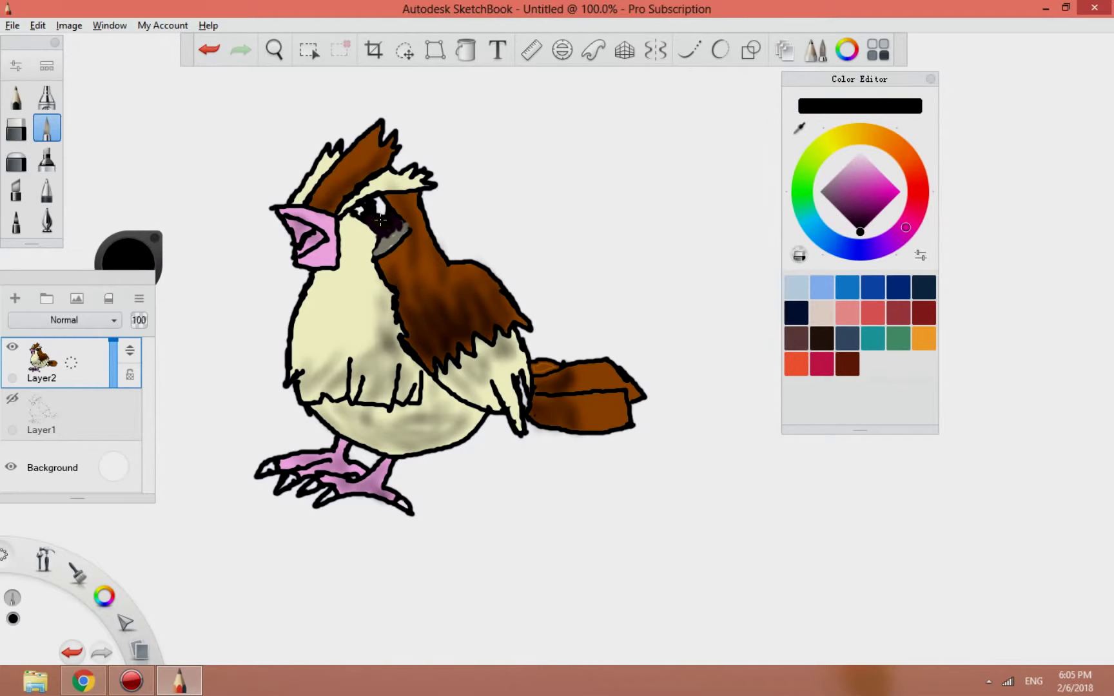